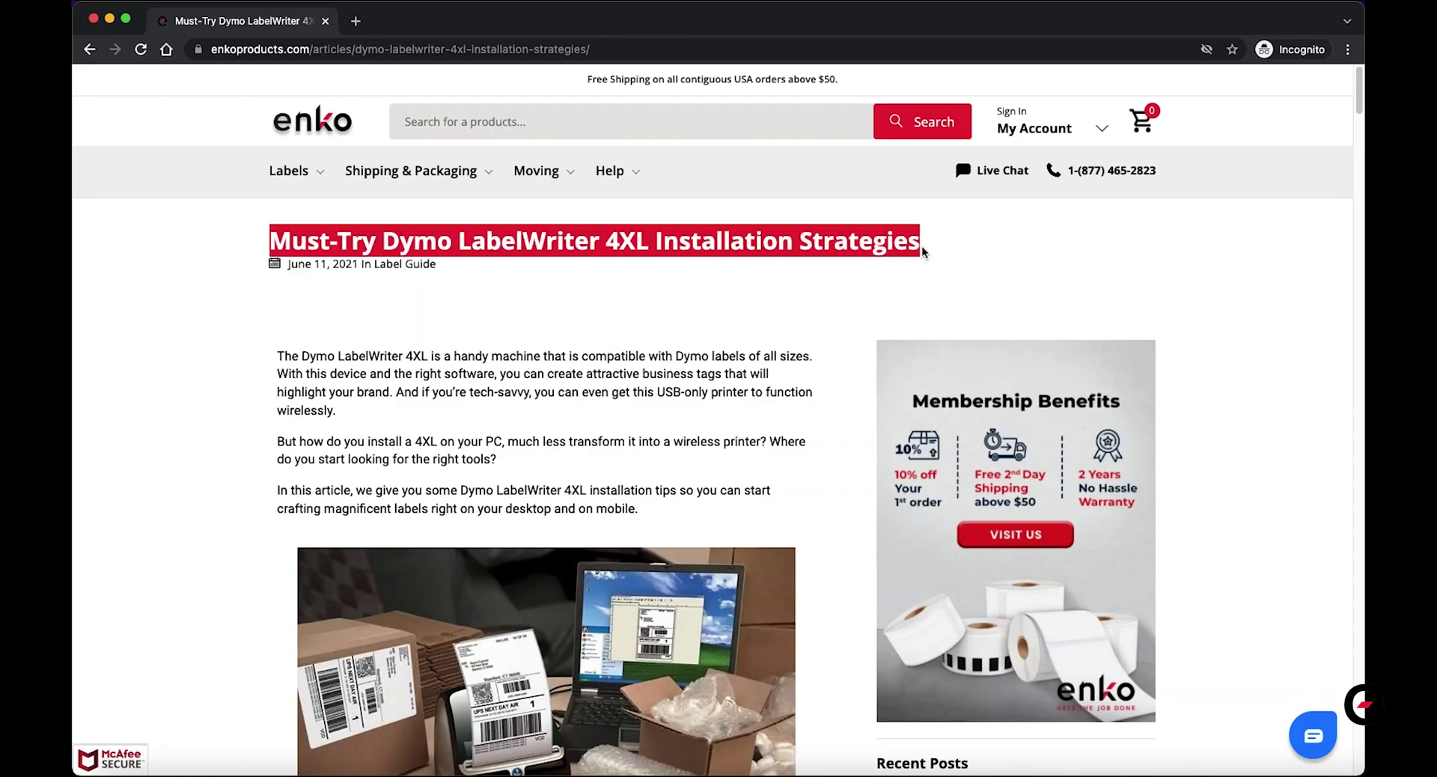
Scroll the Chrome article to the section on connecting the Dymo LabelWriter 4XL.
{"action": "left_click", "coordinate": [1229, 224]}
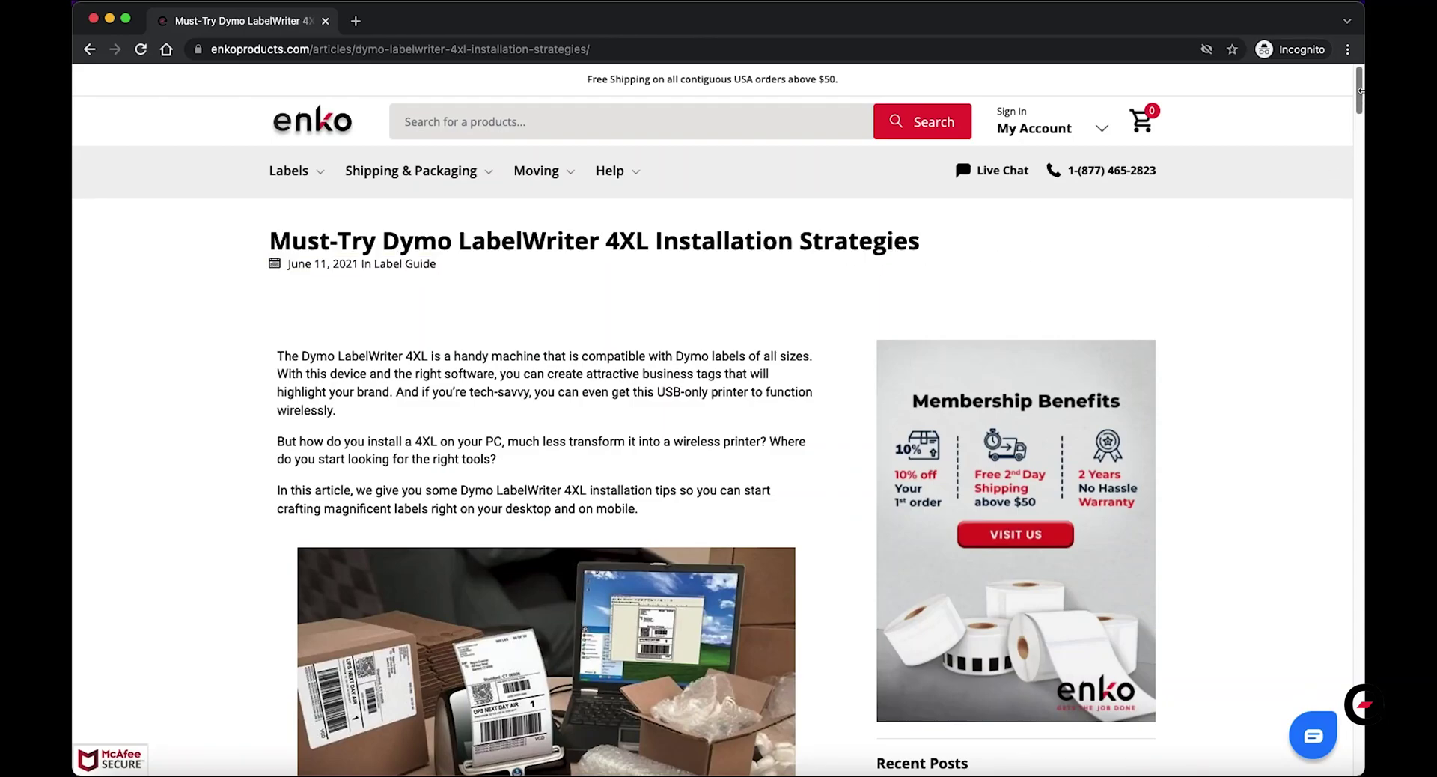
{"action": "left_click_drag", "start_coordinate": [1360, 86], "coordinate": [1340, 327]}
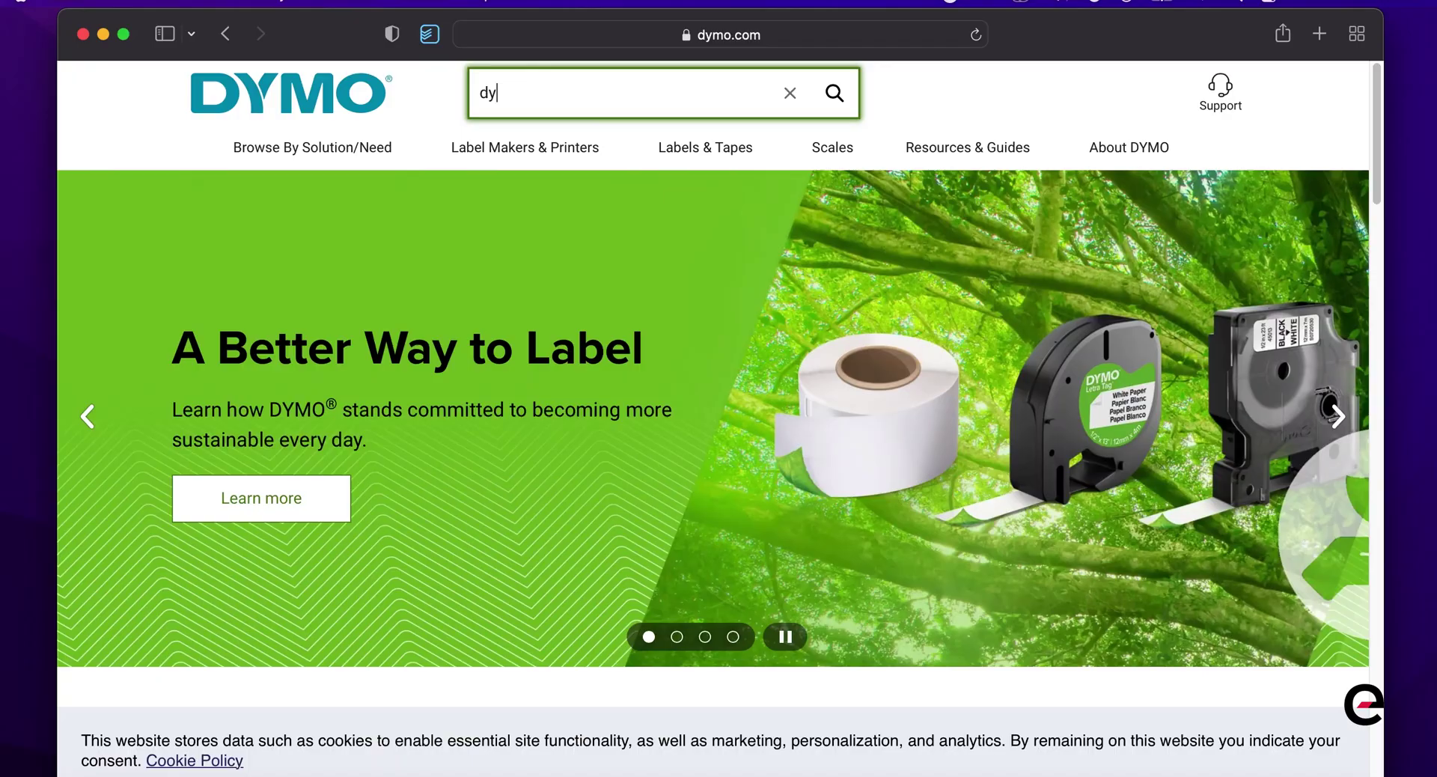
Search dymo.com for 'Dymo 4xl', open the LabelWriter 4XL page, and pick the Catalina software download.
{"action": "type", "text": "mo 4xl"}
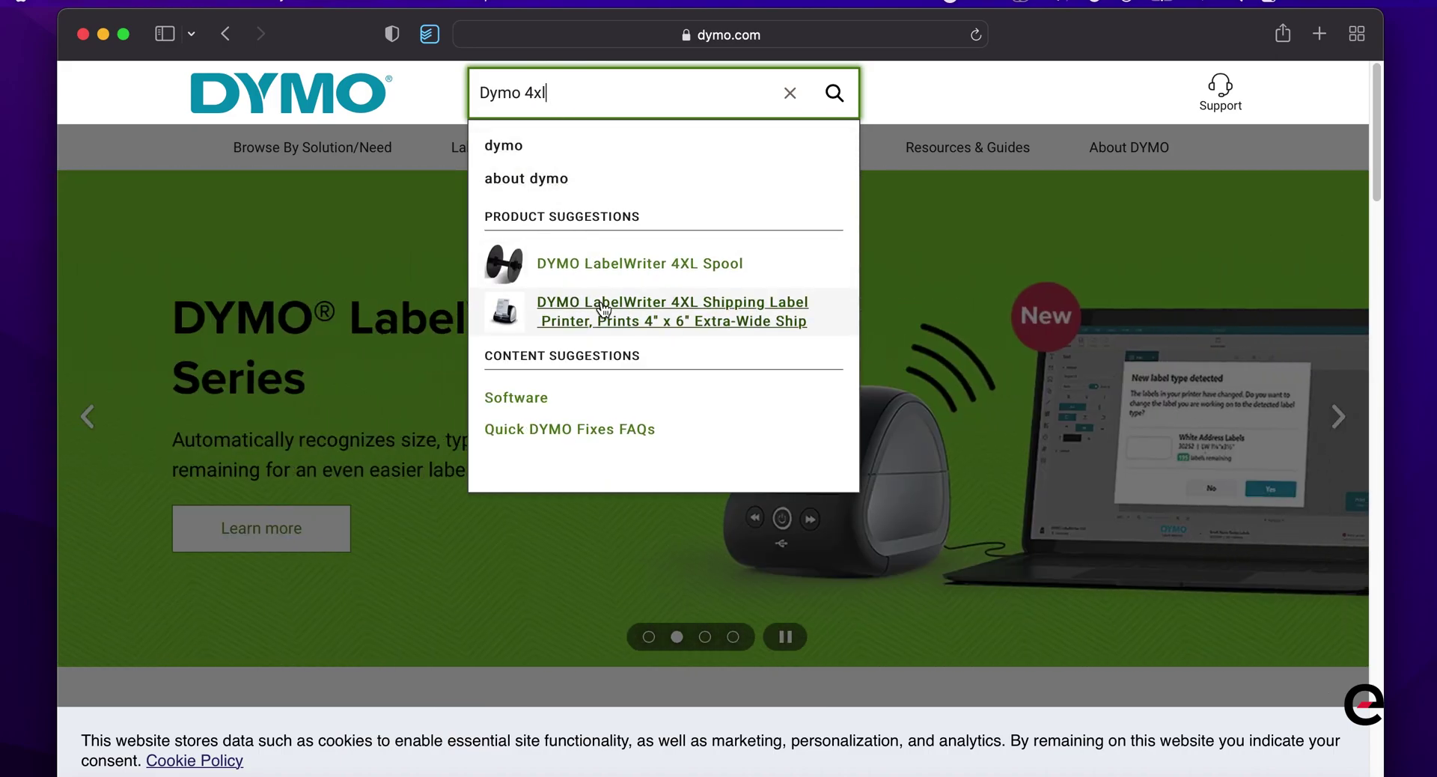
{"action": "left_click", "coordinate": [604, 300]}
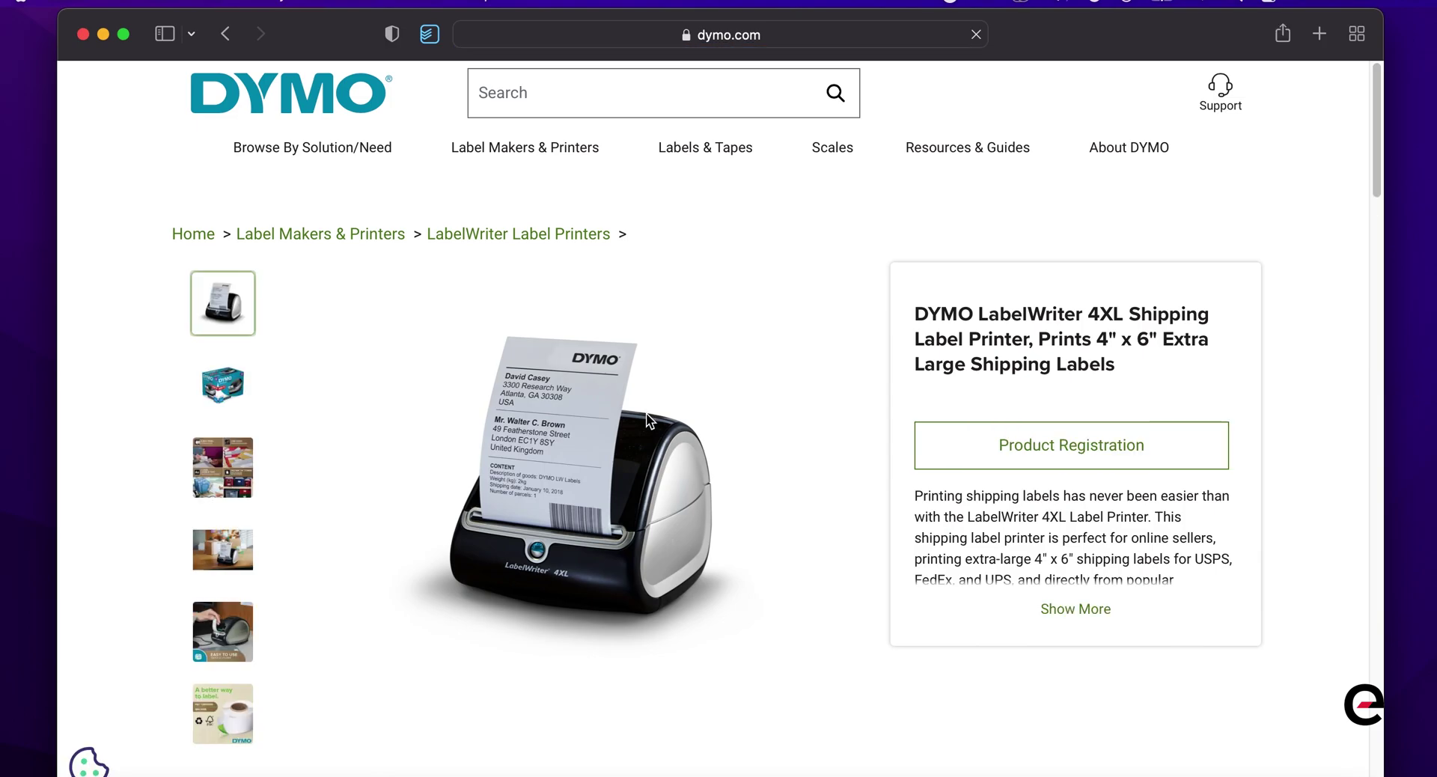
{"action": "scroll", "coordinate": [876, 510], "scroll_direction": "down", "scroll_amount": 10}
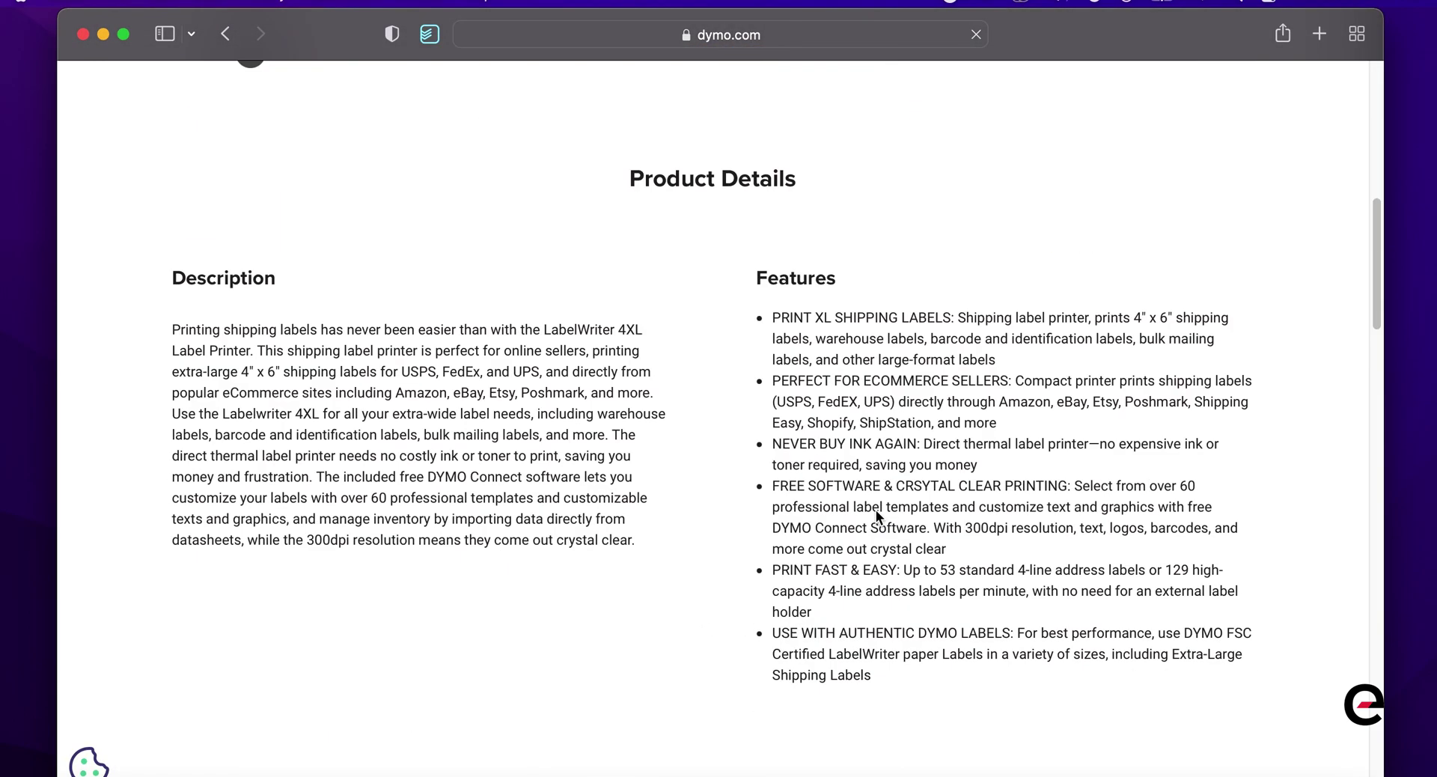
{"action": "scroll", "coordinate": [876, 509], "scroll_direction": "down", "scroll_amount": 15}
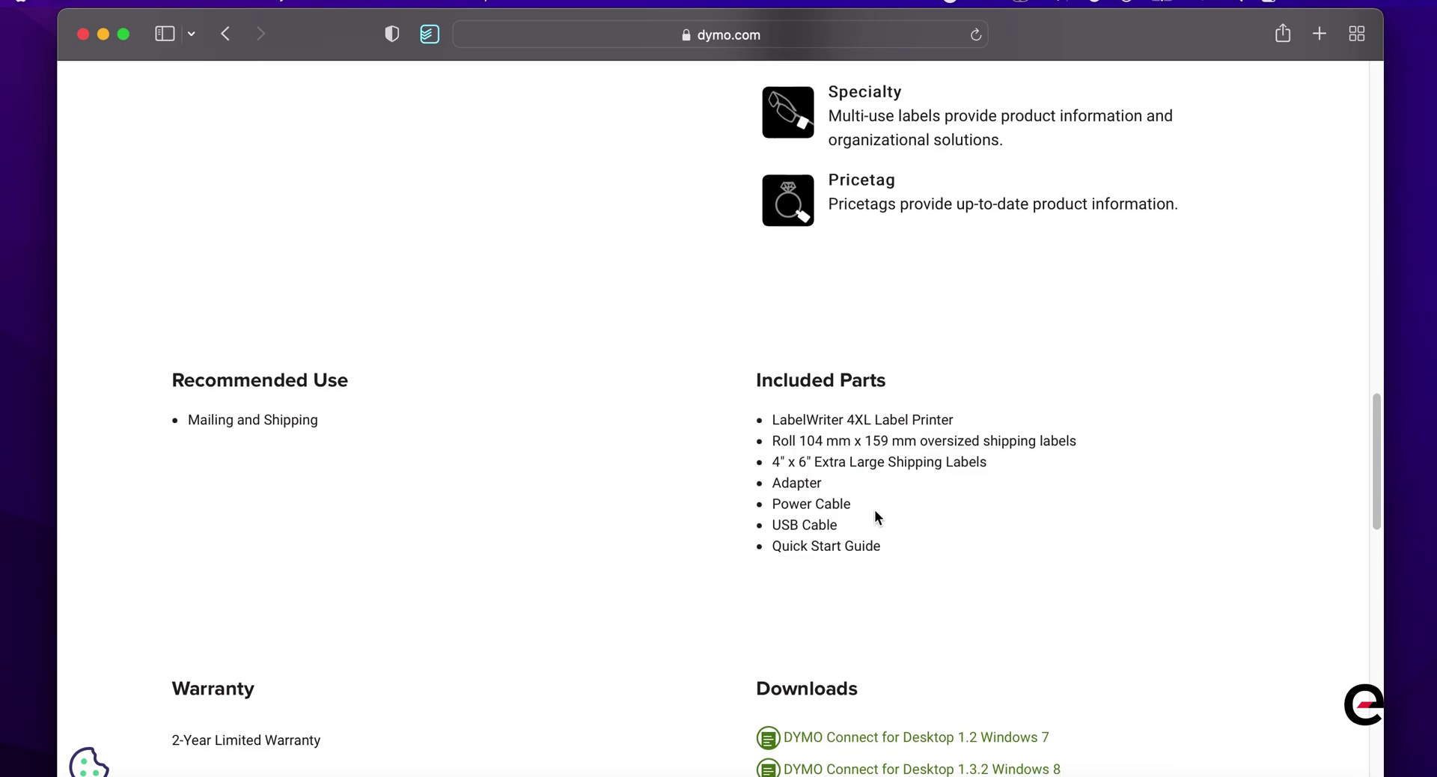
{"action": "scroll", "coordinate": [875, 510], "scroll_direction": "down", "scroll_amount": 6}
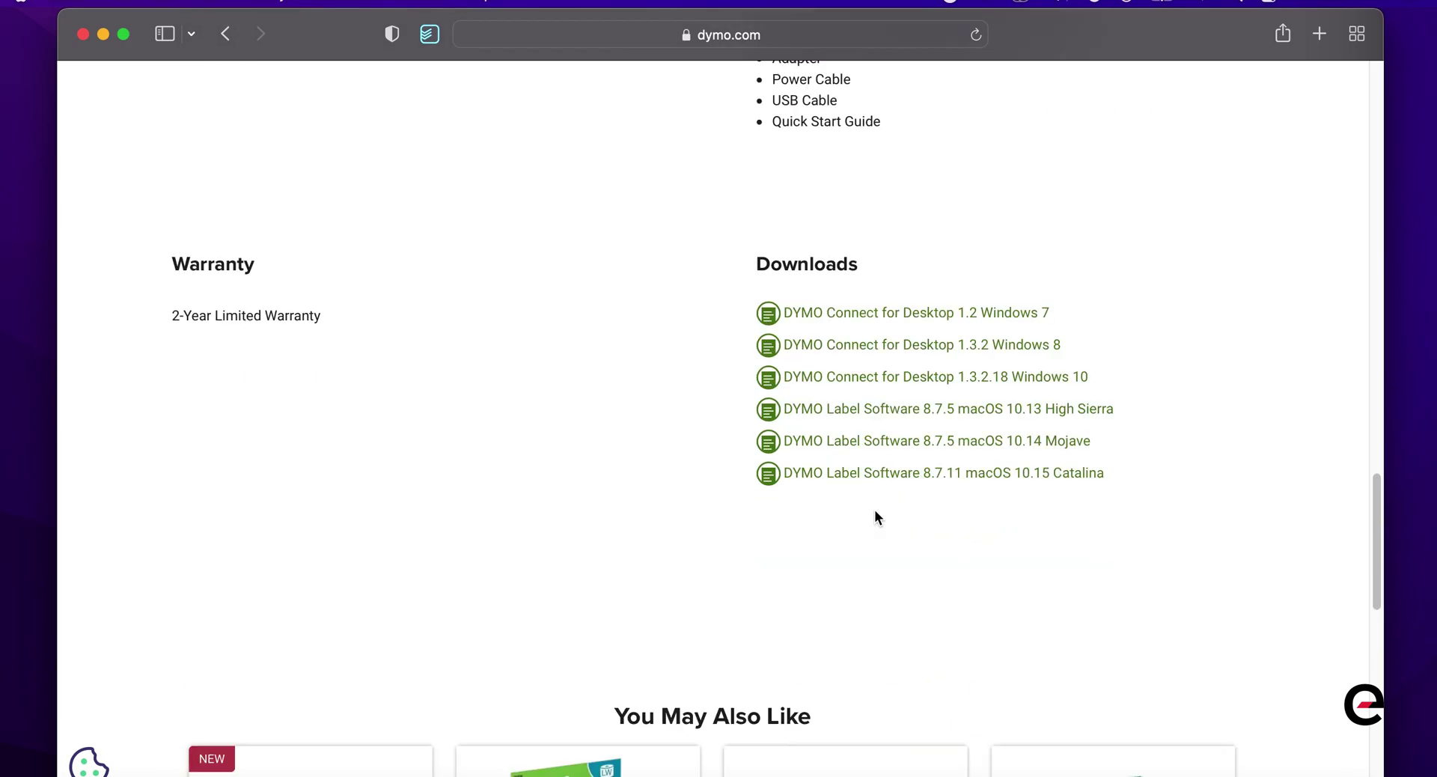
{"action": "left_click", "coordinate": [1043, 483]}
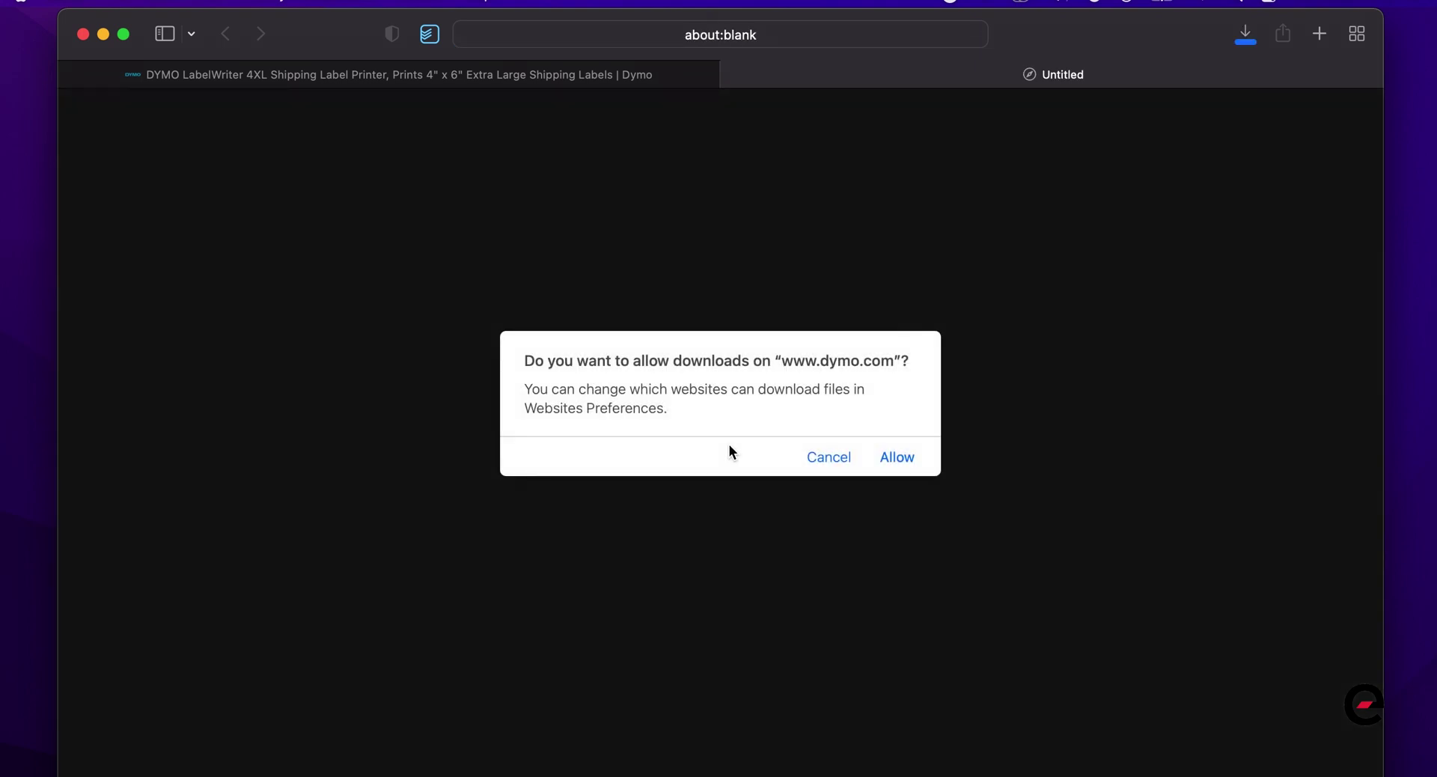
Allow the dymo.com download and show DLS8Setup.8.7.5.dmg in the Downloads stack.
{"action": "left_click", "coordinate": [892, 463]}
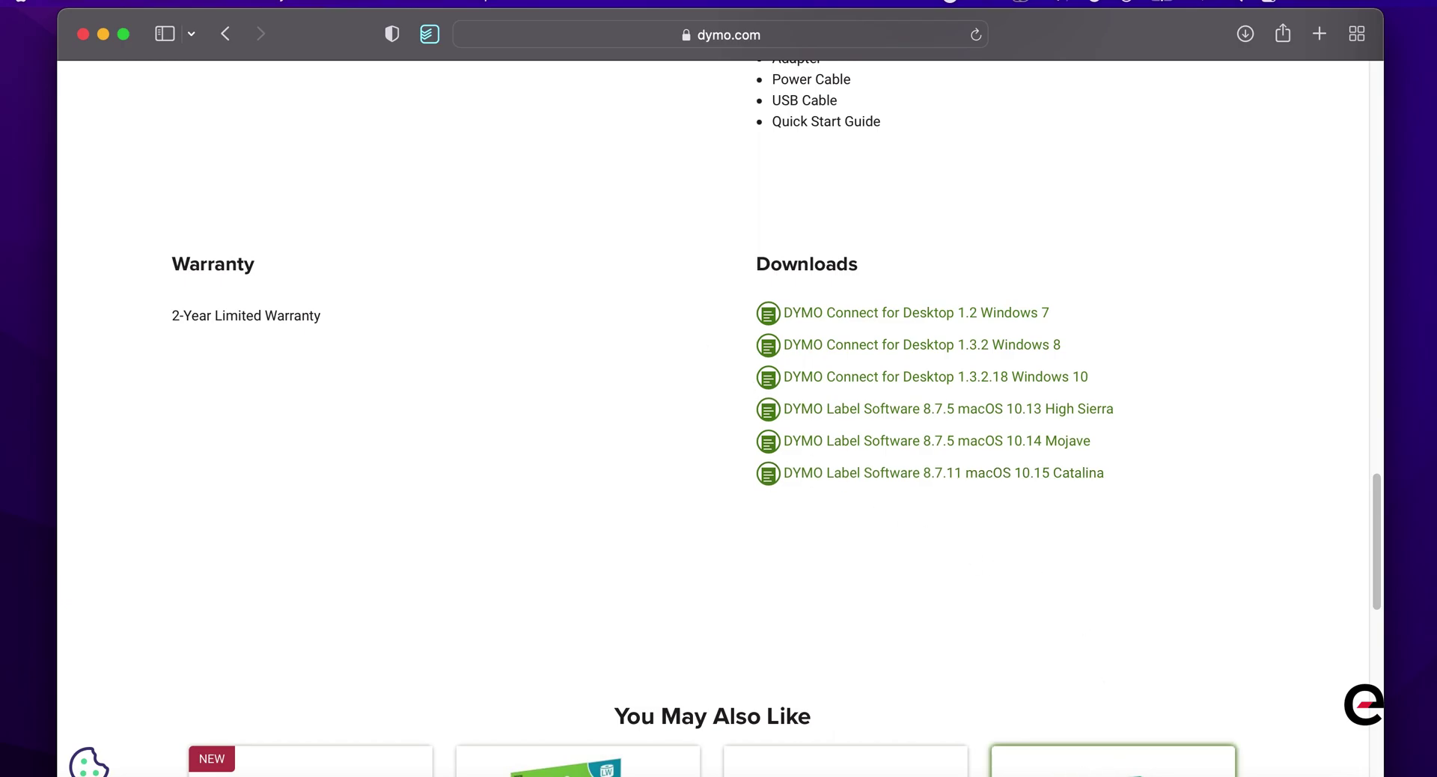
{"action": "left_click", "coordinate": [1096, 770]}
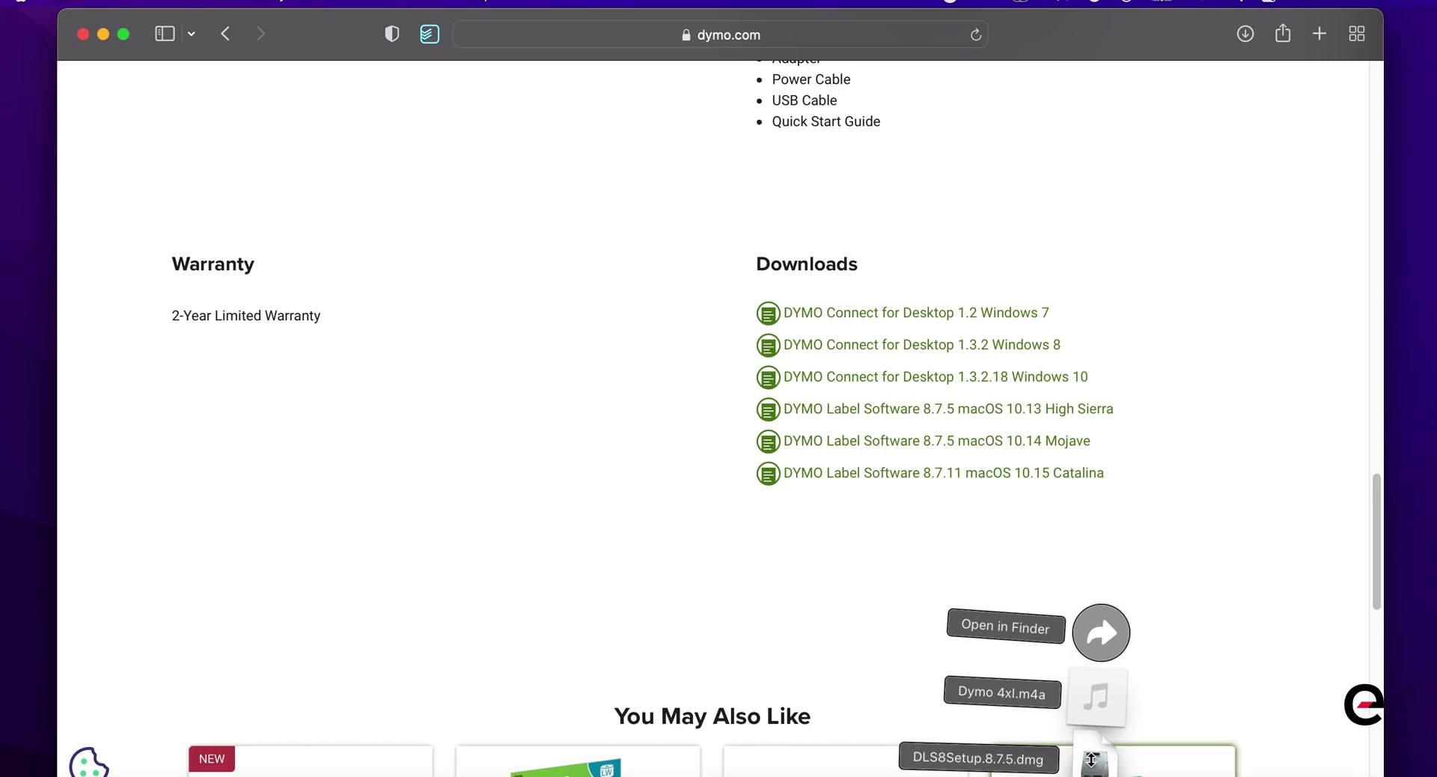
Open DLS8Setup.8.7.5.dmg and launch the DYMO Label v.8.pkg installer.
{"action": "left_click", "coordinate": [1091, 759]}
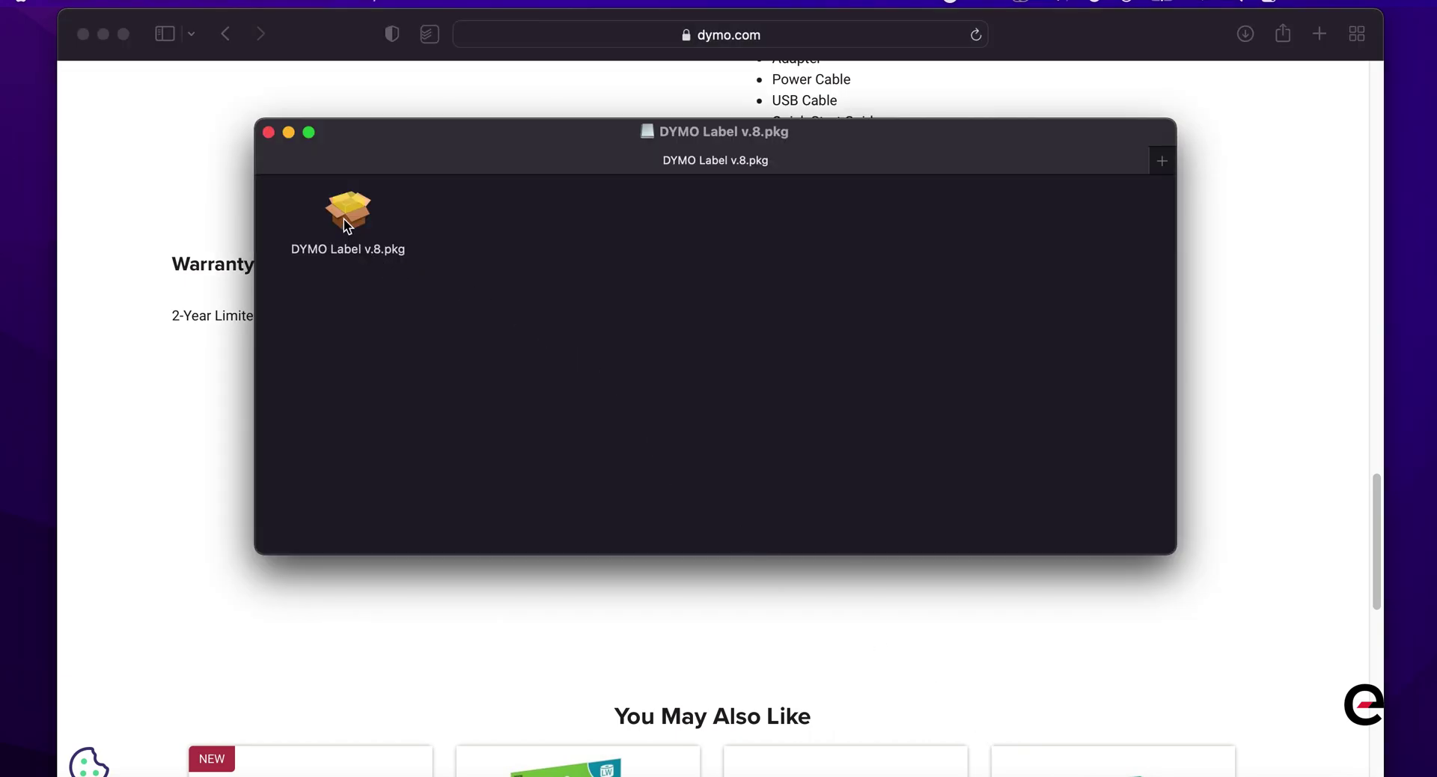
{"action": "double_click", "coordinate": [347, 226]}
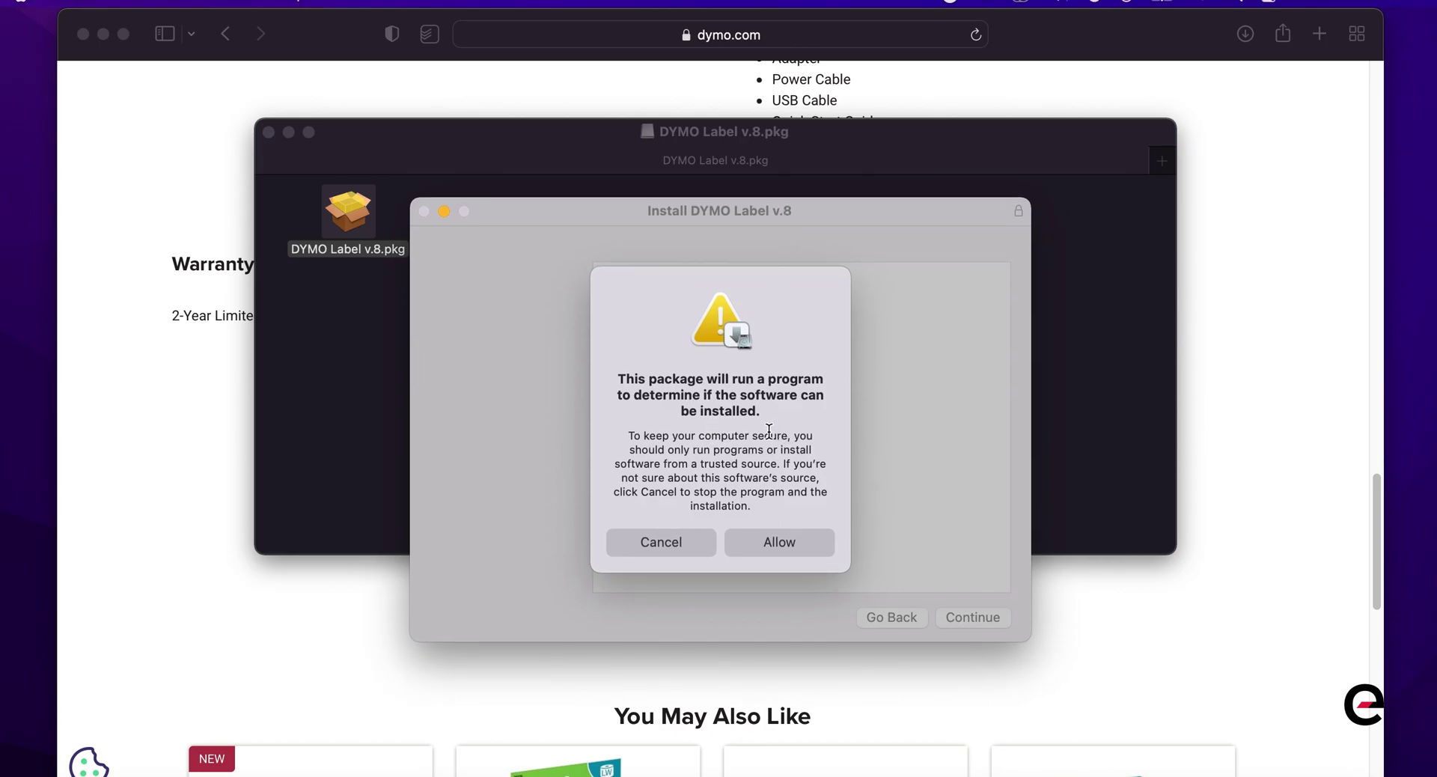
Allow the installation check, proceed past Introduction and Read Me, and accept the license.
{"action": "left_click", "coordinate": [749, 540]}
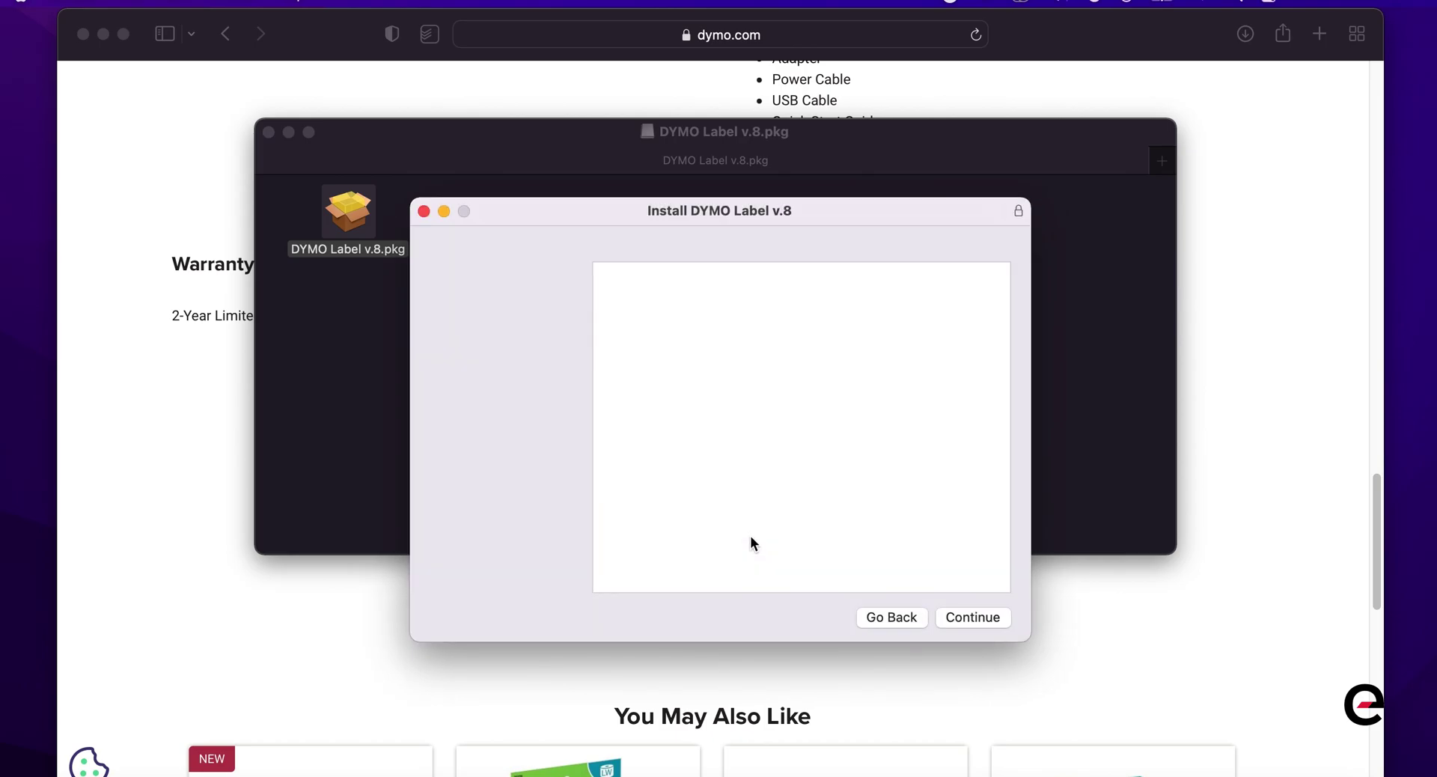
{"action": "left_click", "coordinate": [997, 622]}
{"action": "left_click", "coordinate": [962, 621]}
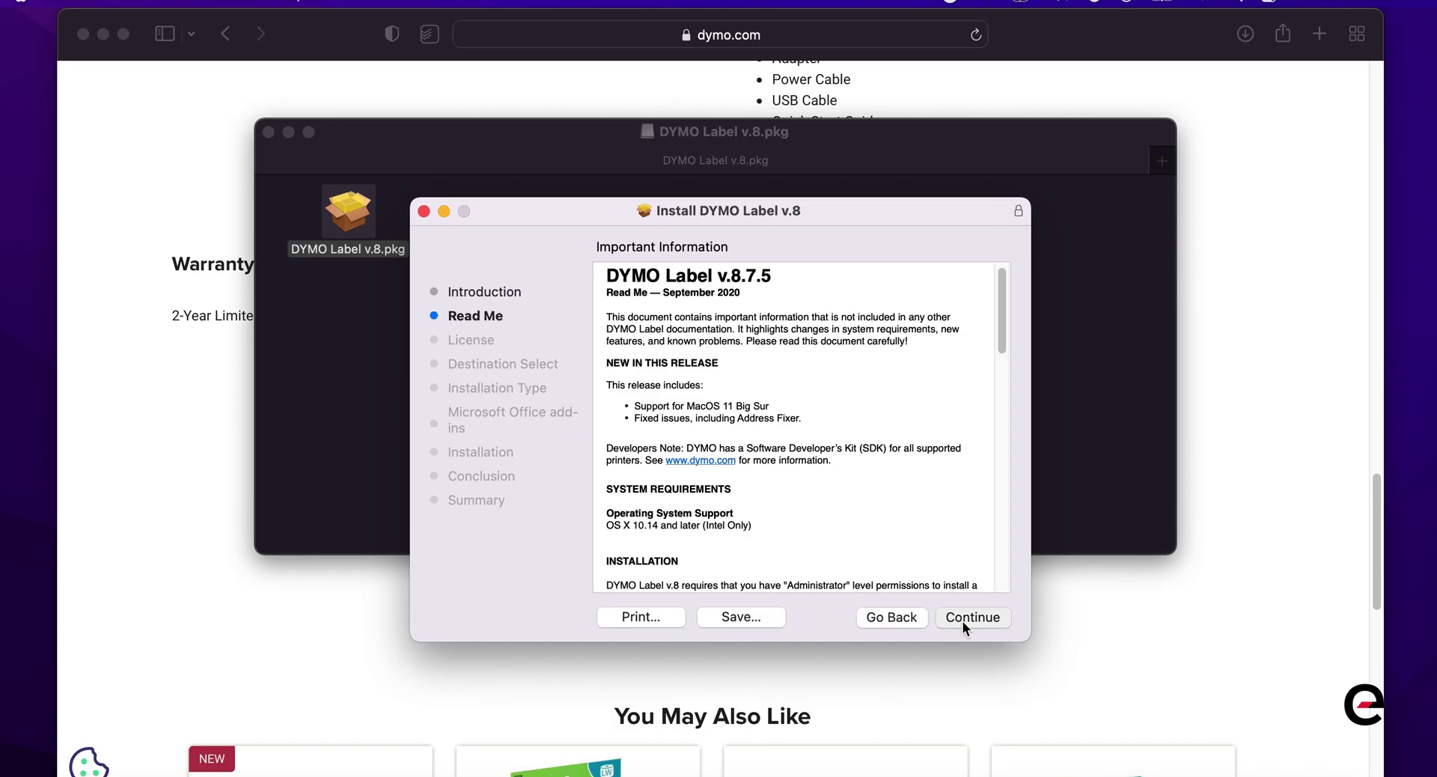
{"action": "left_click", "coordinate": [963, 620]}
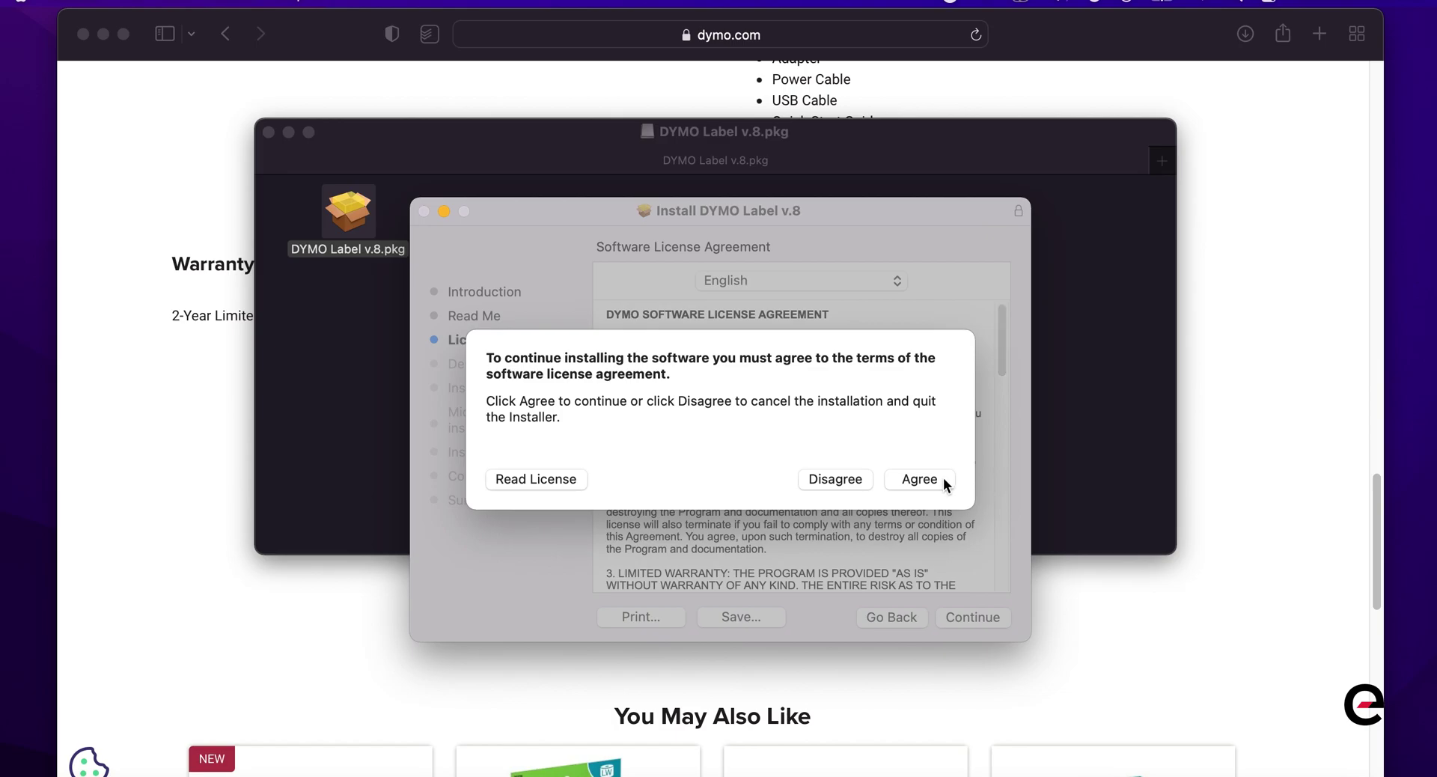
{"action": "left_click", "coordinate": [919, 479]}
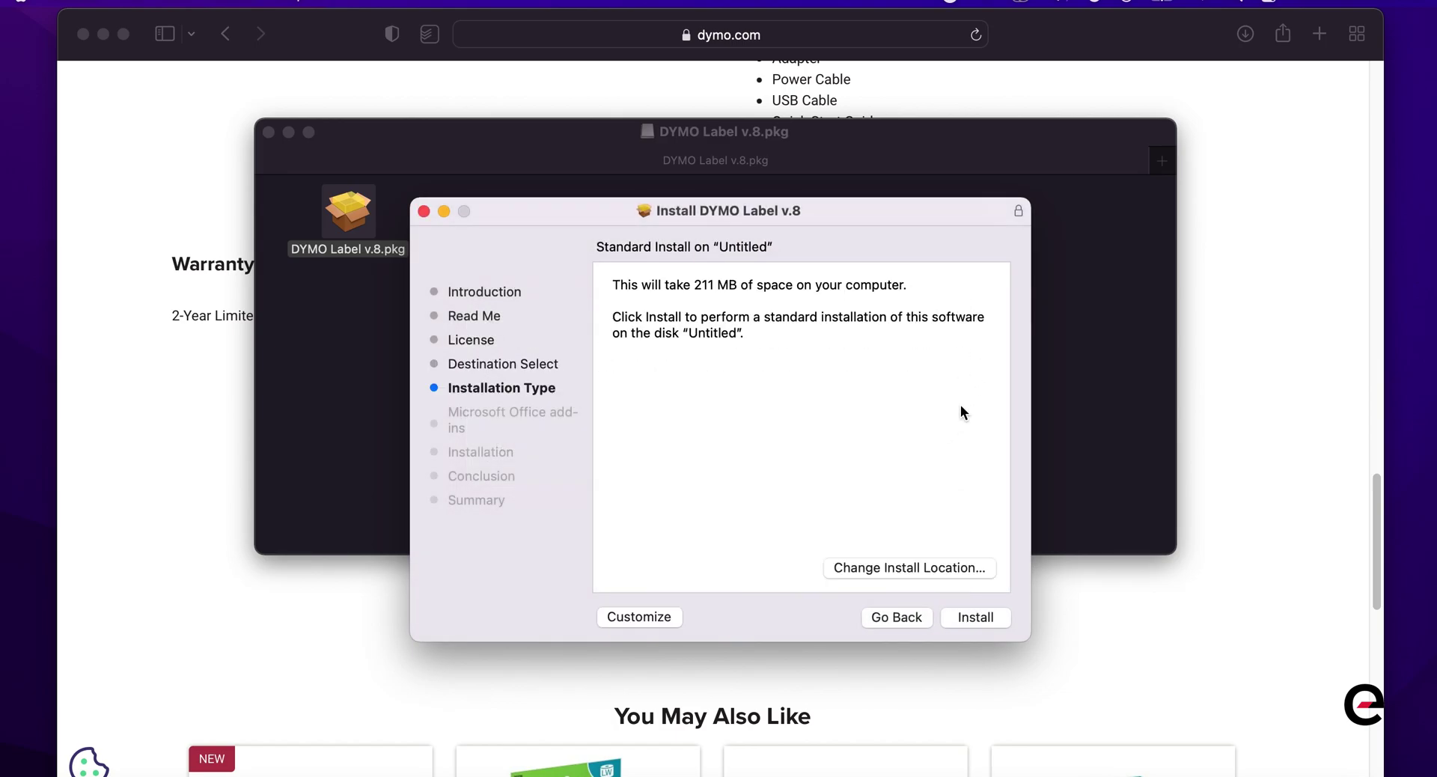
Run the standard install with password and Office add-ins, then open Security settings for the blocked extension.
{"action": "left_click", "coordinate": [956, 616]}
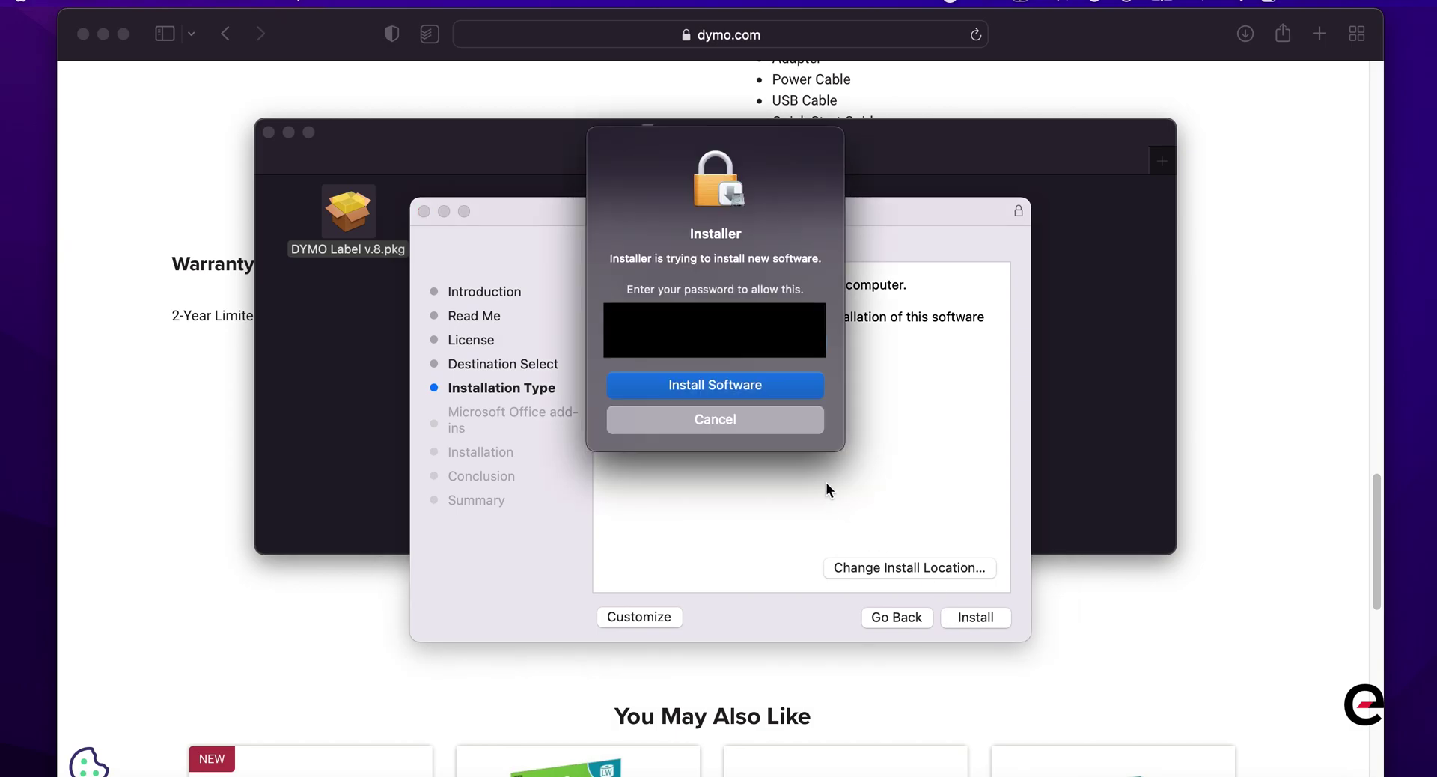
{"action": "key", "text": "Return"}
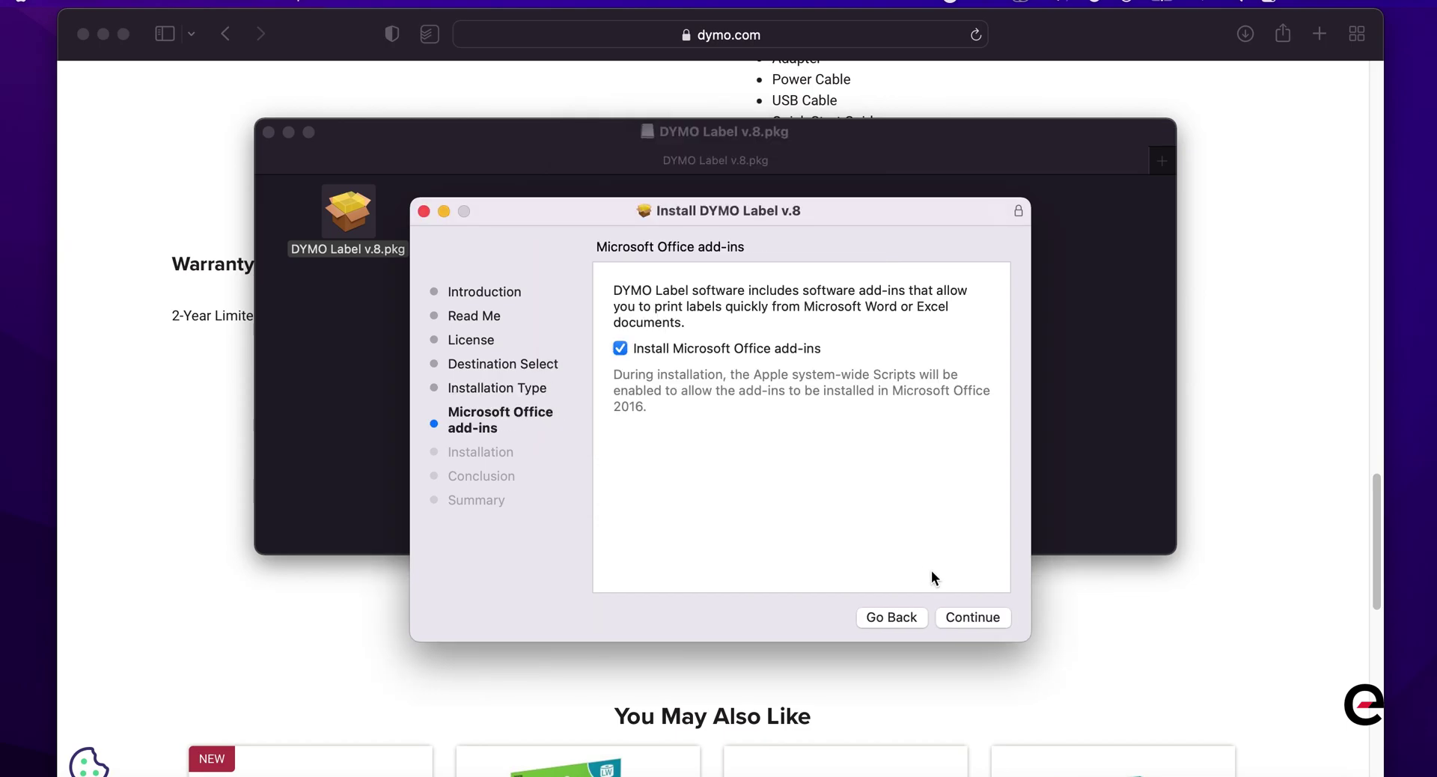
{"action": "left_click", "coordinate": [969, 616]}
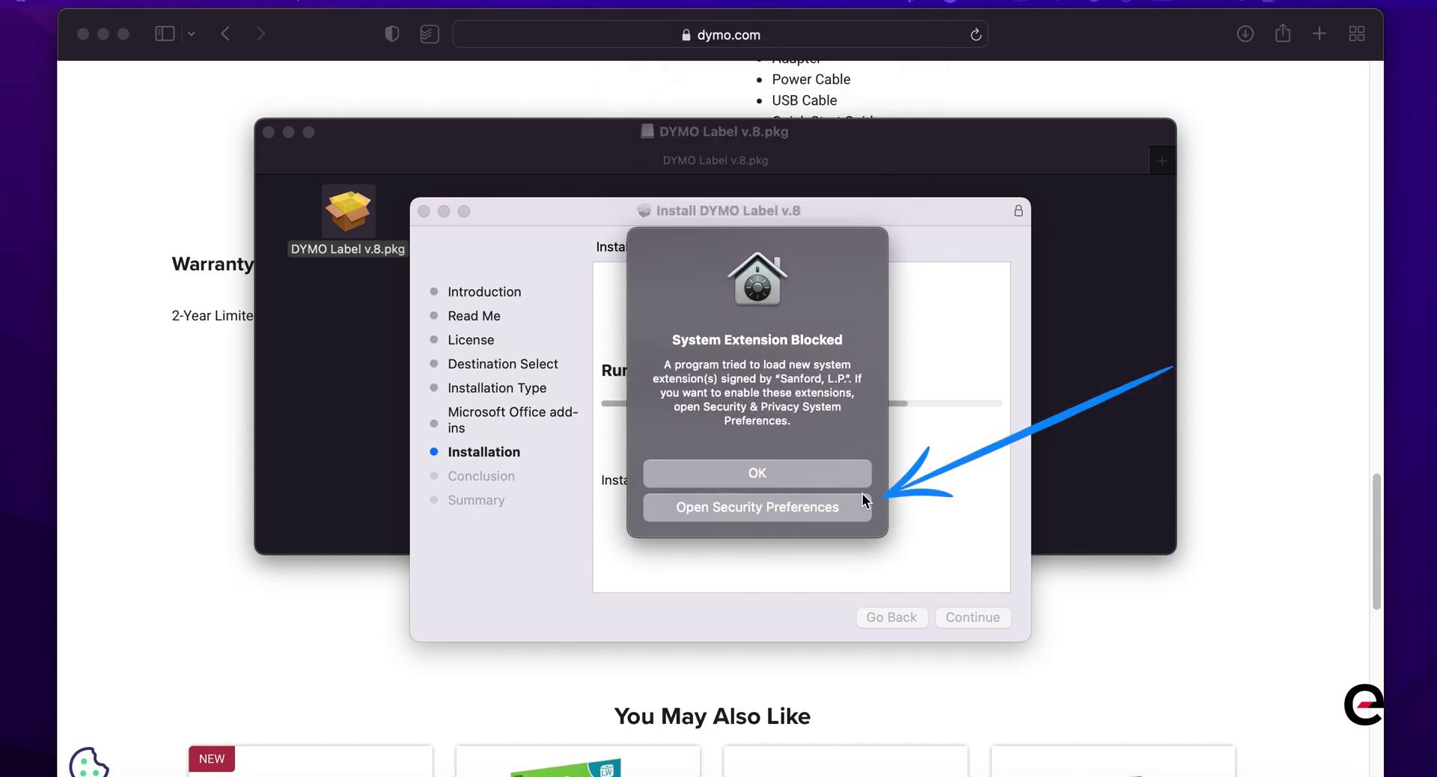
{"action": "left_click", "coordinate": [838, 508]}
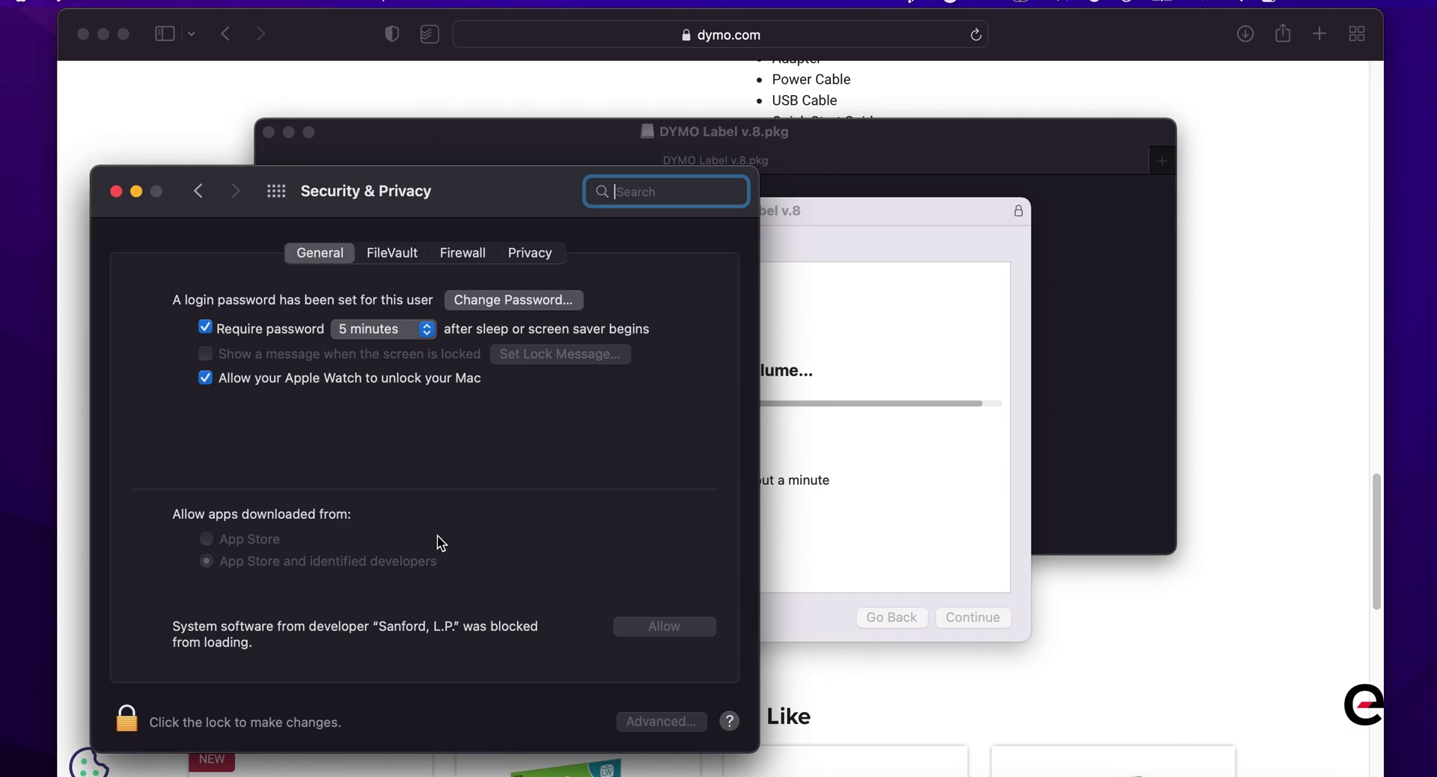
Move the Security & Privacy window up and to the left.
{"action": "left_click_drag", "start_coordinate": [563, 182], "coordinate": [496, 235]}
{"action": "left_click_drag", "start_coordinate": [778, 219], "coordinate": [1076, 231]}
{"action": "left_click_drag", "start_coordinate": [450, 249], "coordinate": [437, 168]}
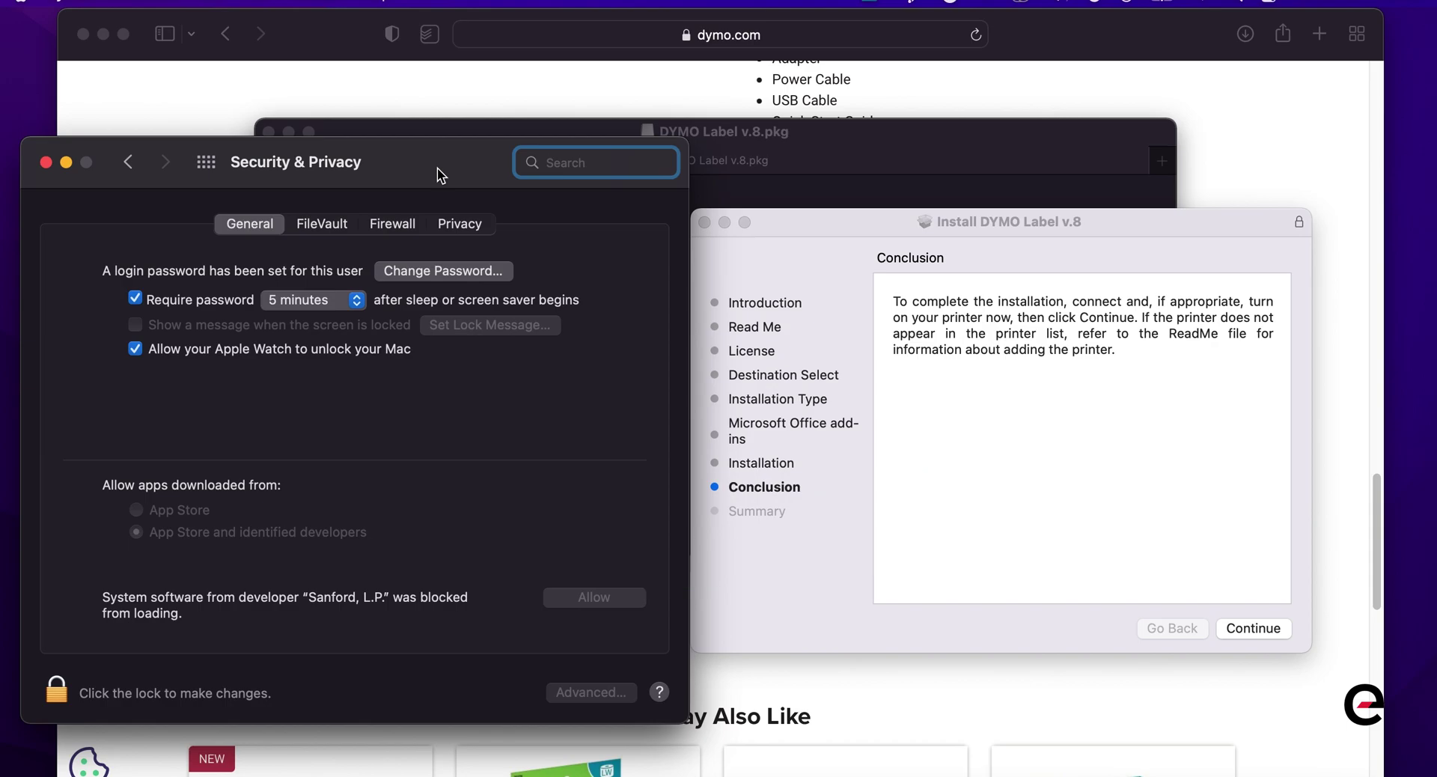
Finish the DYMO installer, close it, and move the installer package to the Trash.
{"action": "left_click", "coordinate": [1238, 625]}
{"action": "left_click", "coordinate": [1234, 628]}
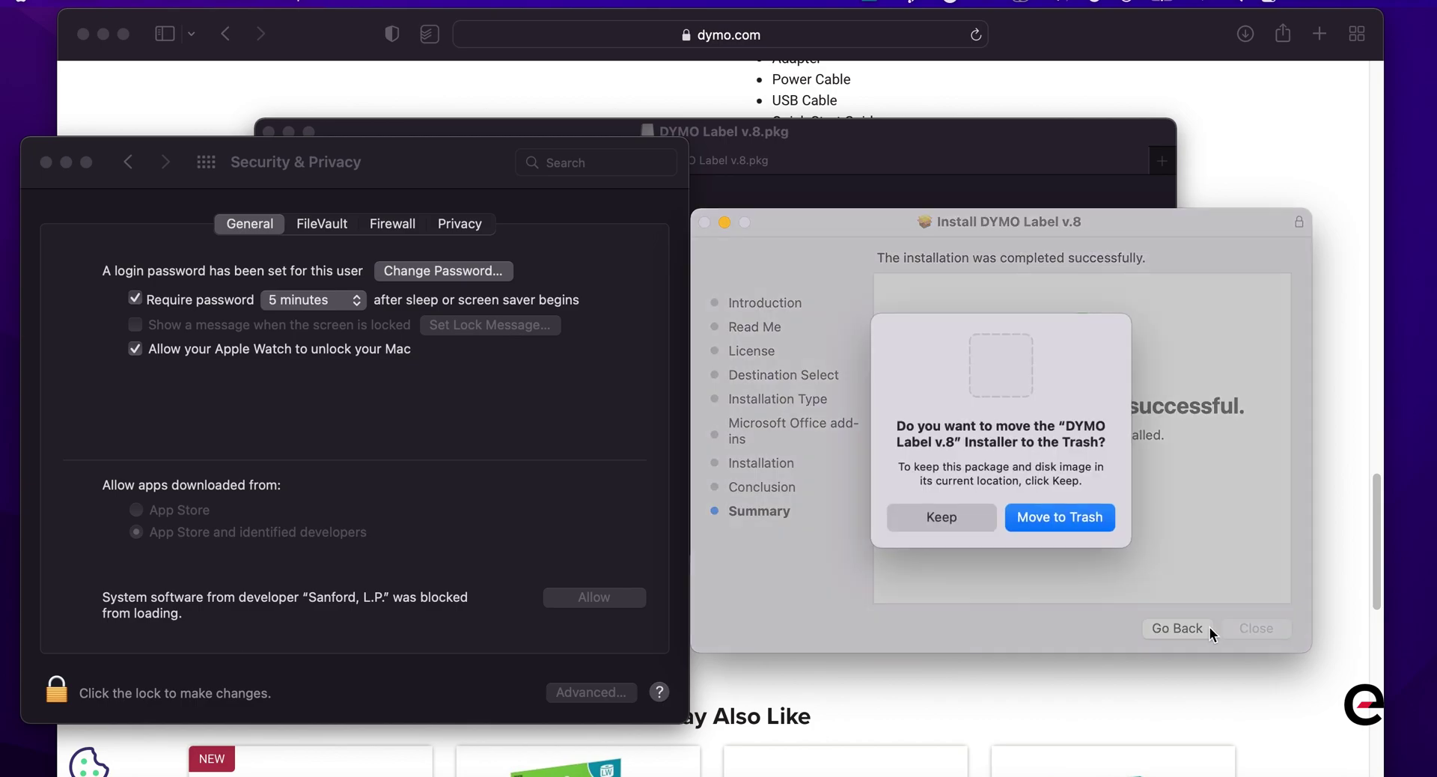
{"action": "left_click", "coordinate": [1051, 518]}
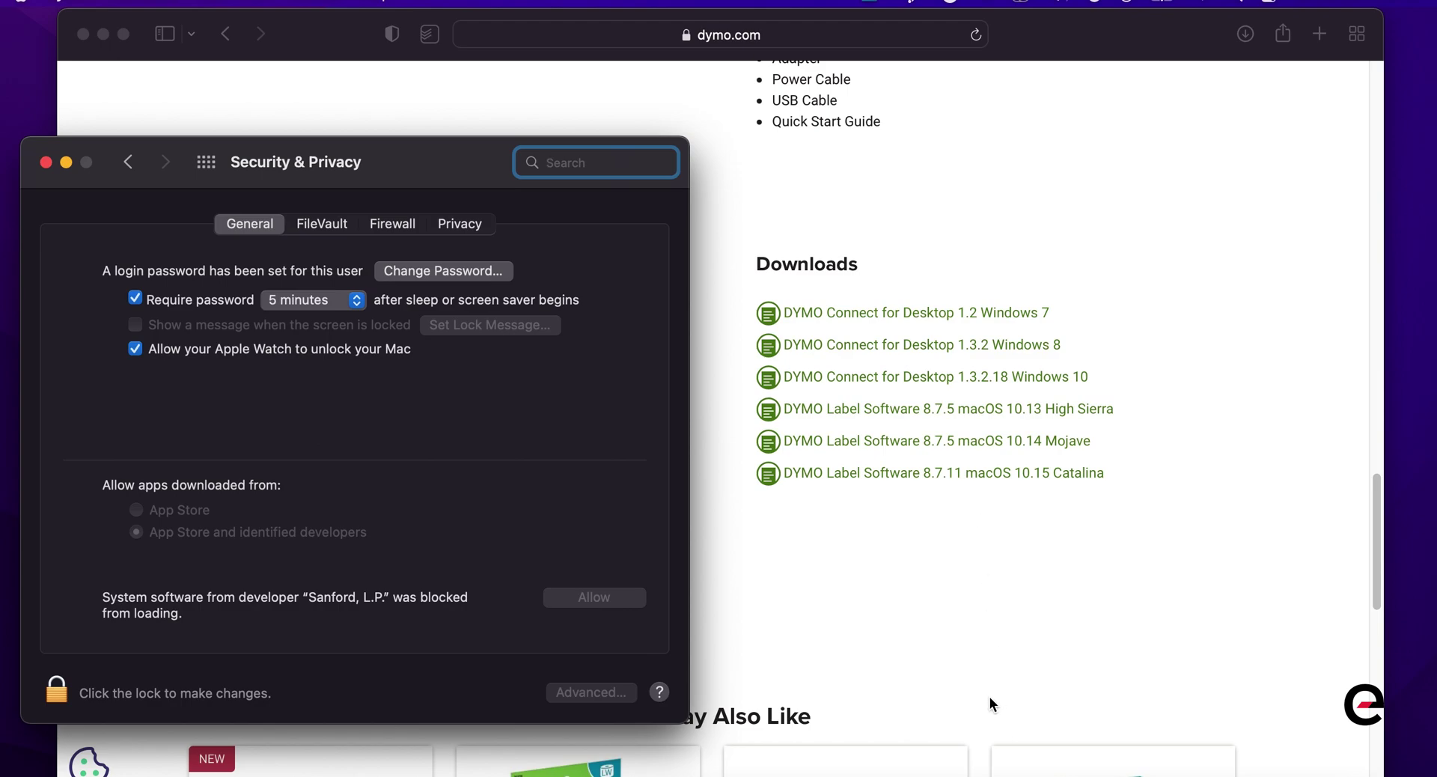
Launch DYMO Label from Launchpad, denying contacts access and allowing documents access.
{"action": "key", "text": "F4"}
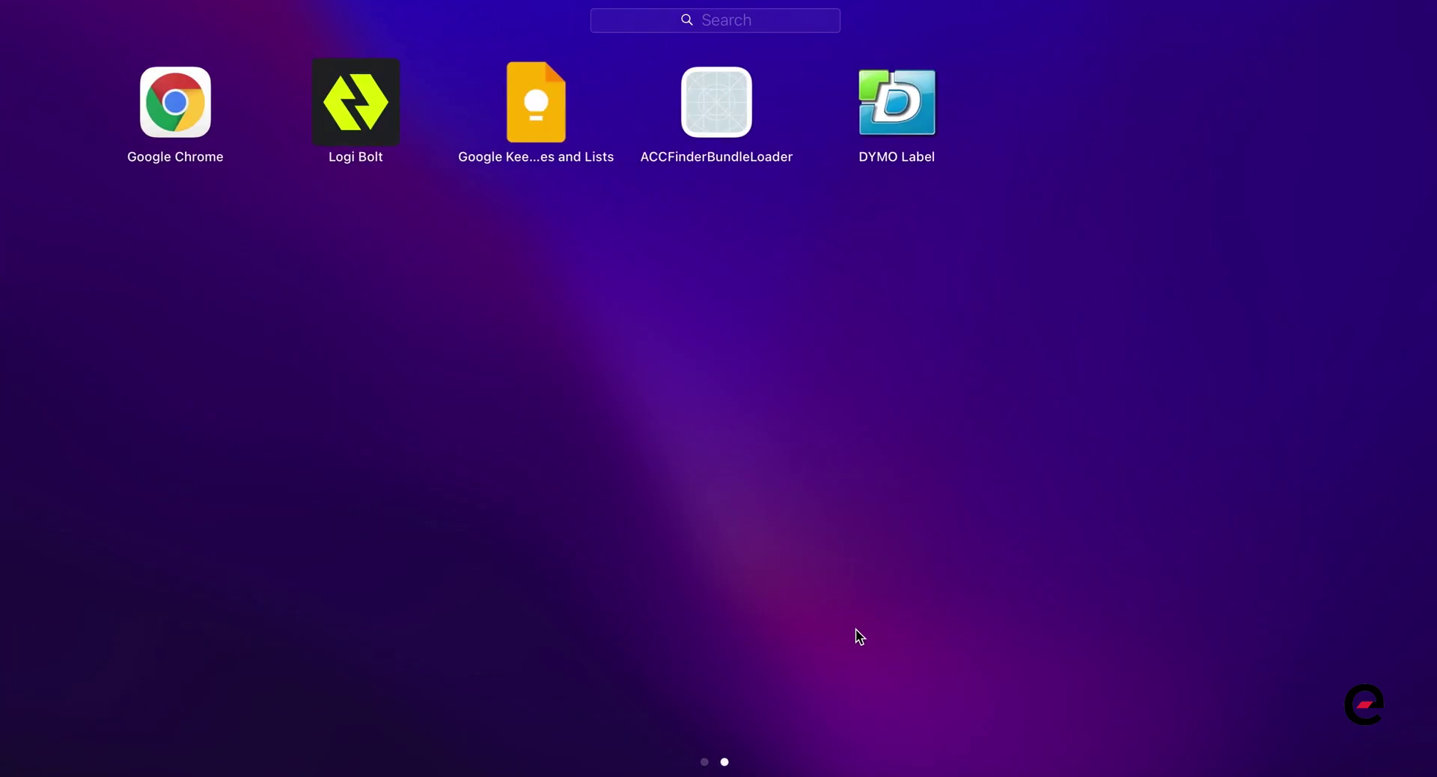
{"action": "left_click", "coordinate": [849, 127]}
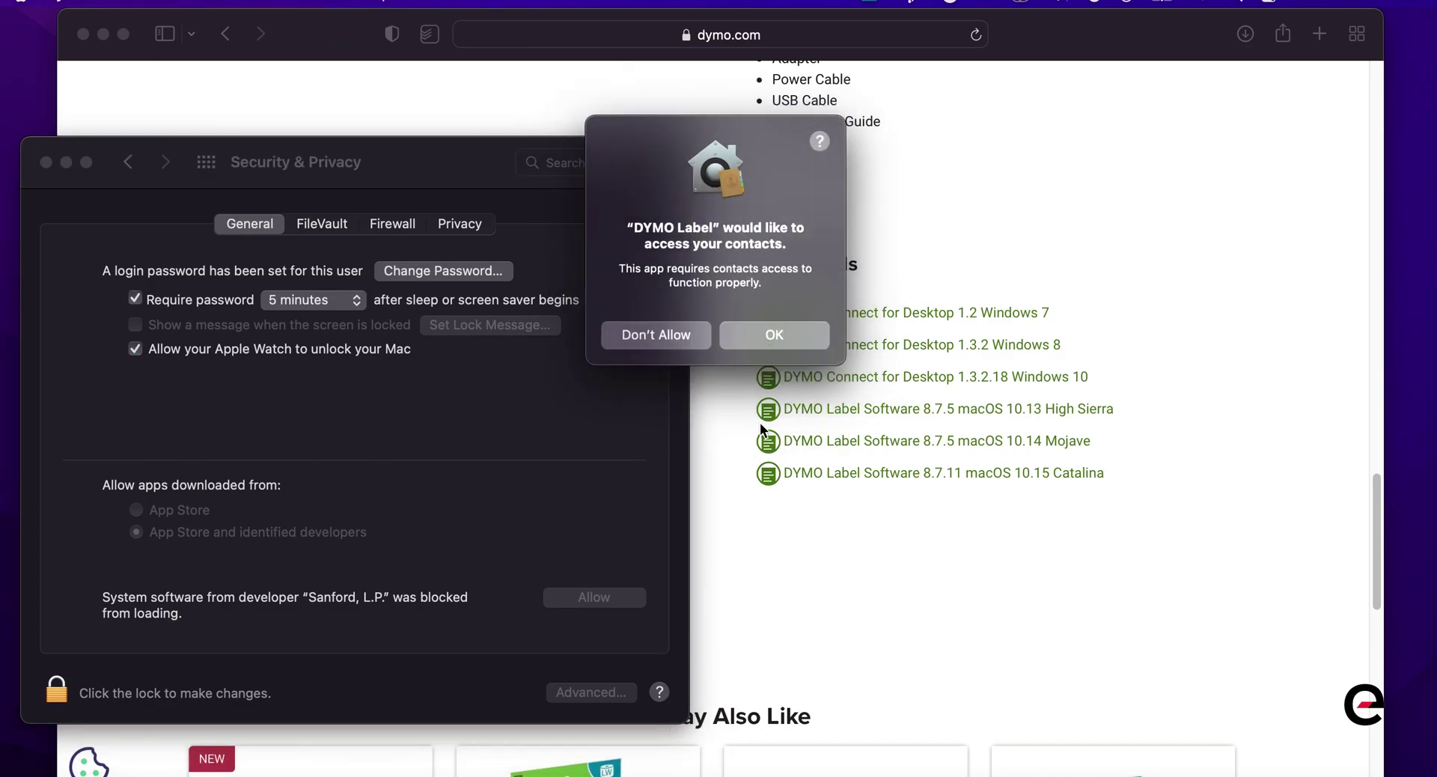
{"action": "left_click", "coordinate": [674, 337]}
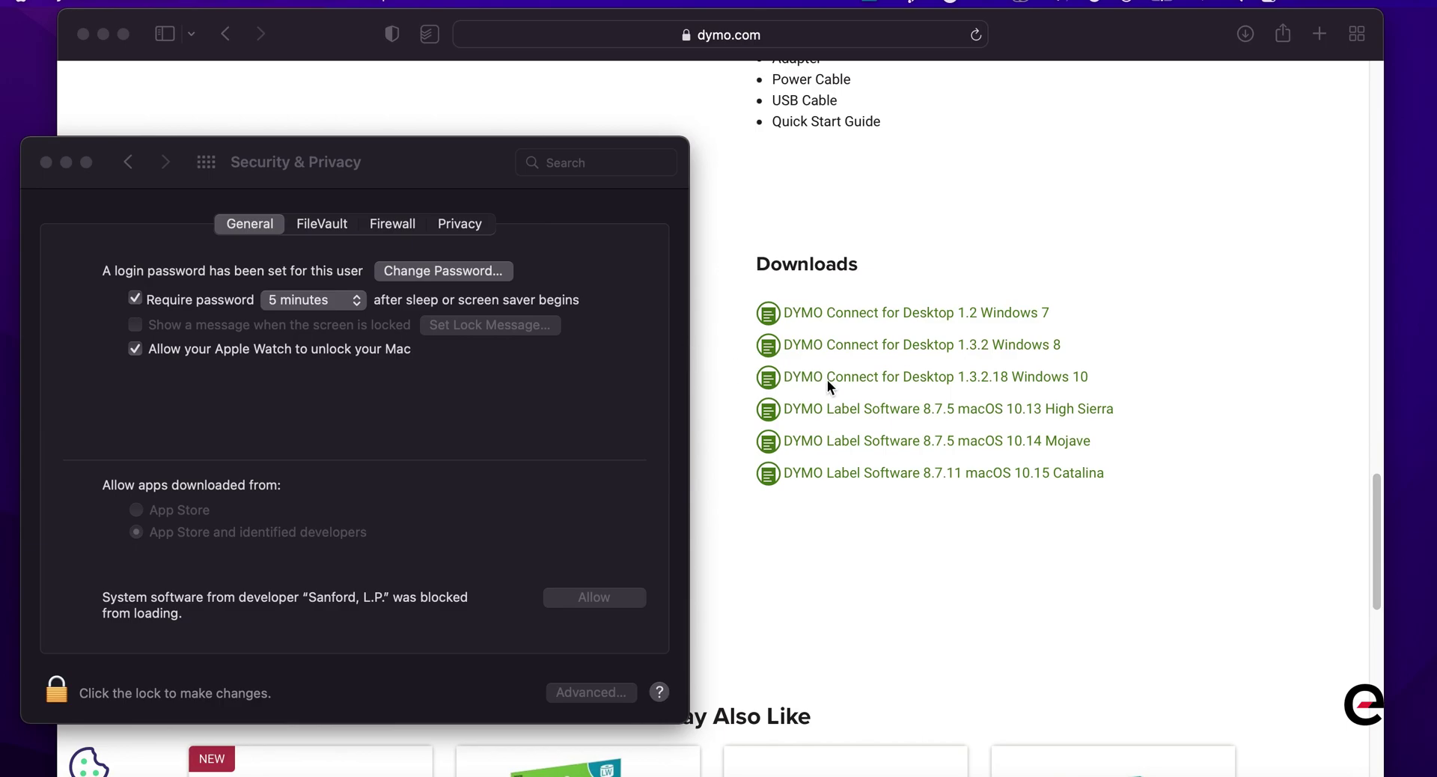
{"action": "left_click", "coordinate": [778, 319]}
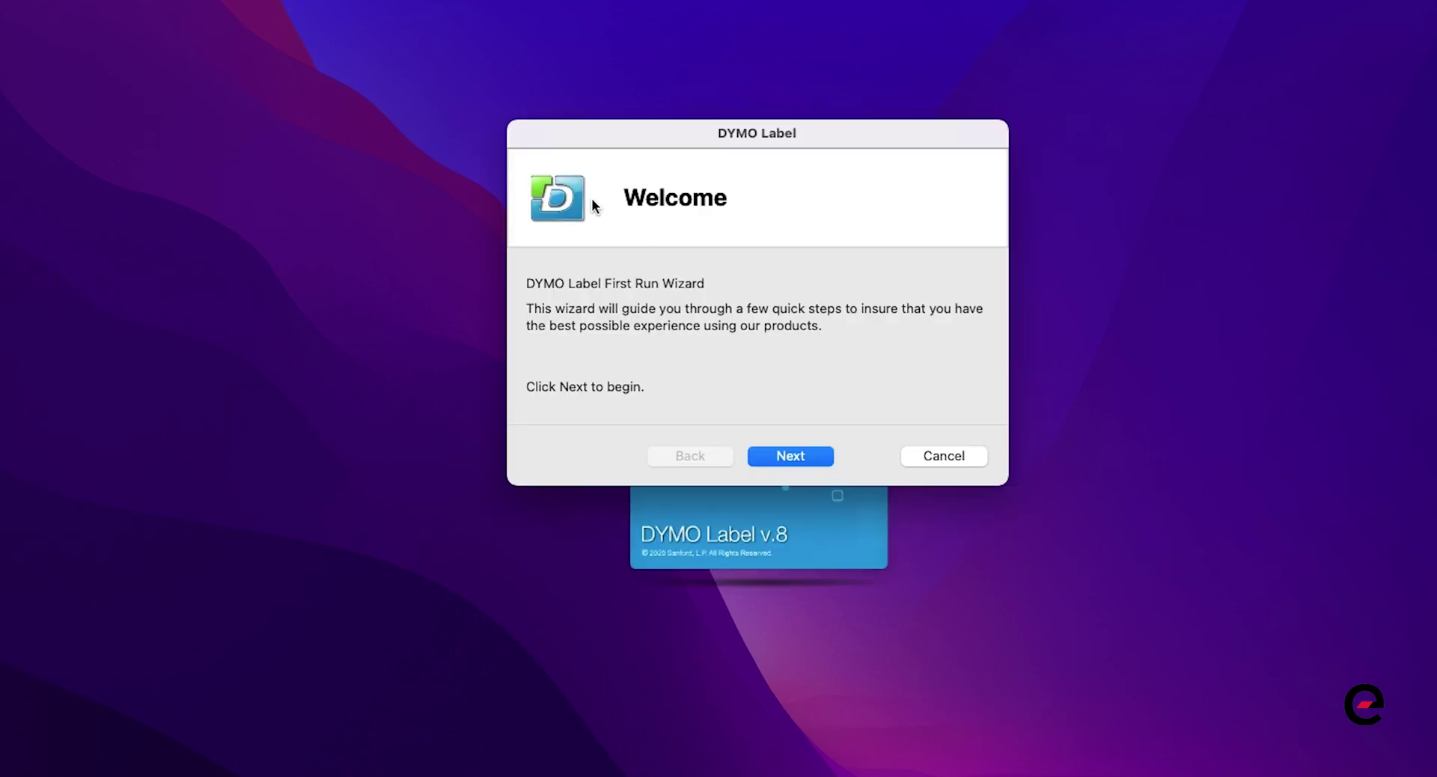
Step through the wizard, declining registration and the Product Improvement Program but keeping the widget install.
{"action": "left_click", "coordinate": [776, 455]}
{"action": "left_click", "coordinate": [776, 455]}
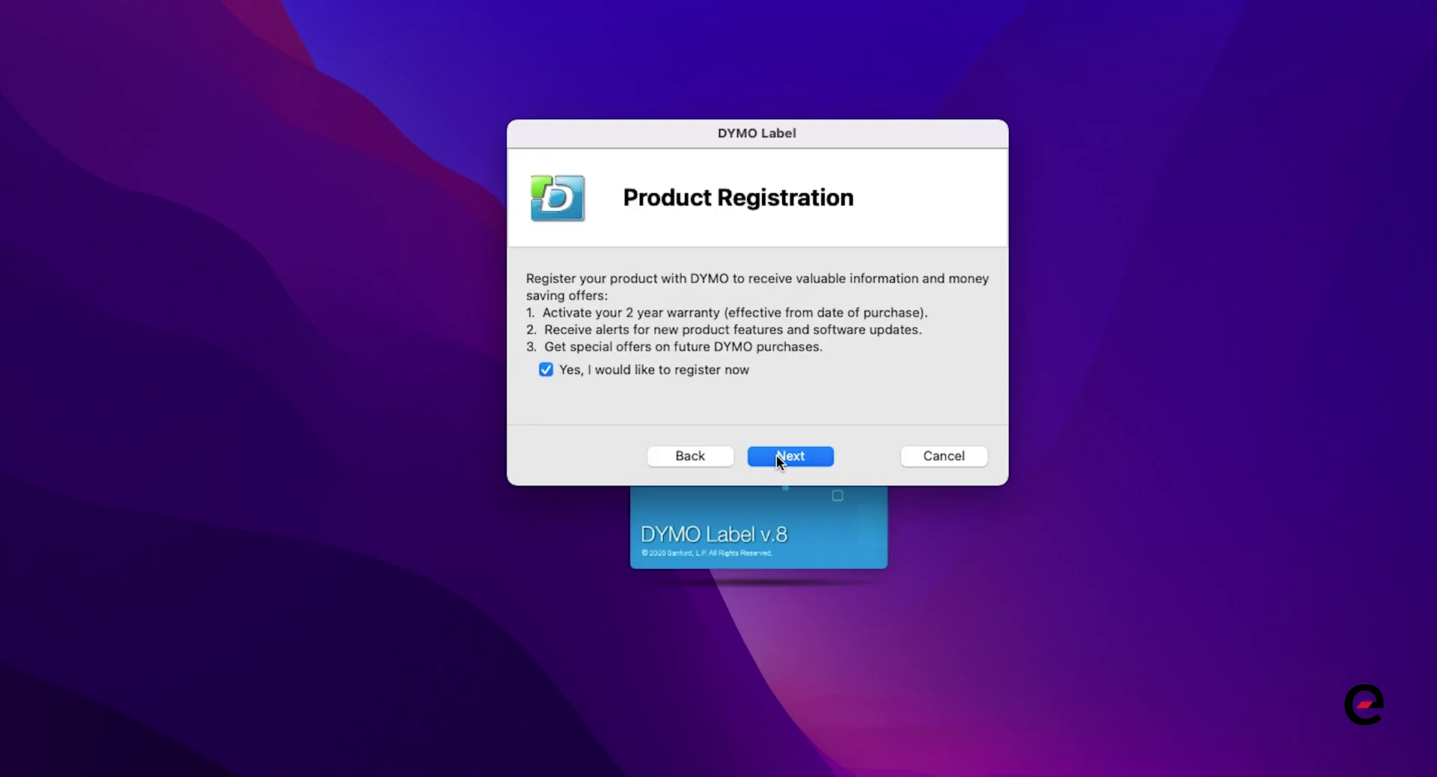
{"action": "left_click", "coordinate": [744, 371]}
{"action": "left_click", "coordinate": [784, 457]}
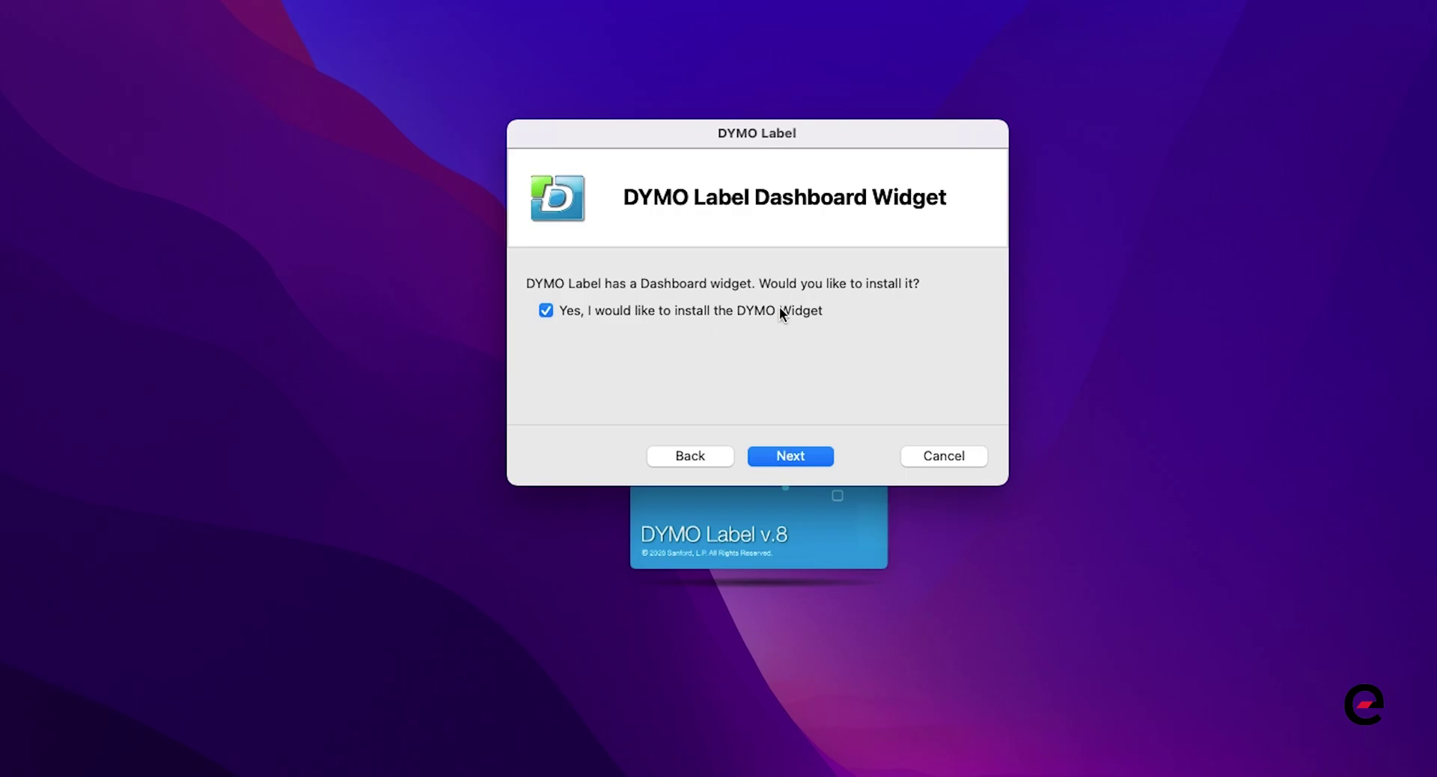
{"action": "left_click", "coordinate": [795, 456]}
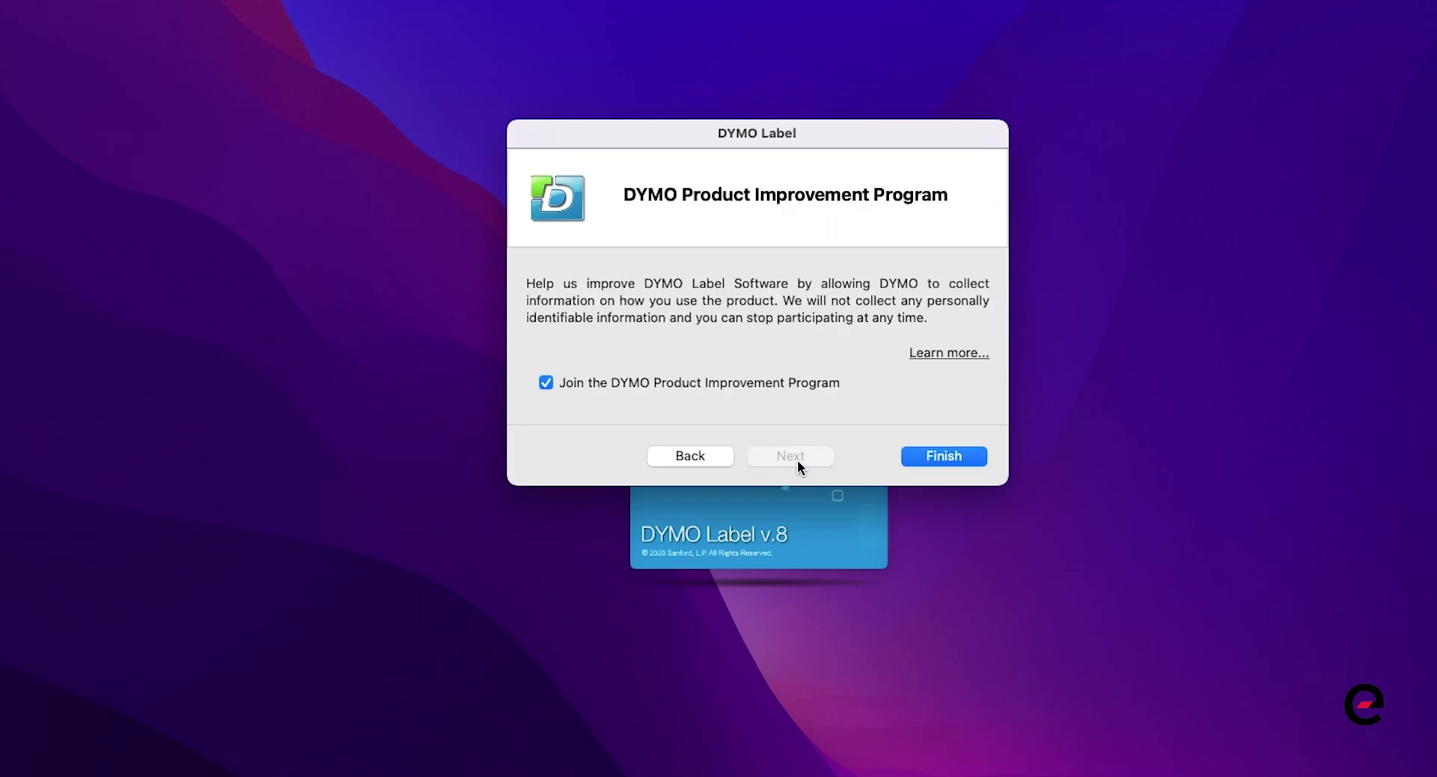
{"action": "left_click", "coordinate": [811, 382]}
Finish the wizard and keep LabelWriter 4XL as the selected printer.
{"action": "left_click", "coordinate": [937, 458]}
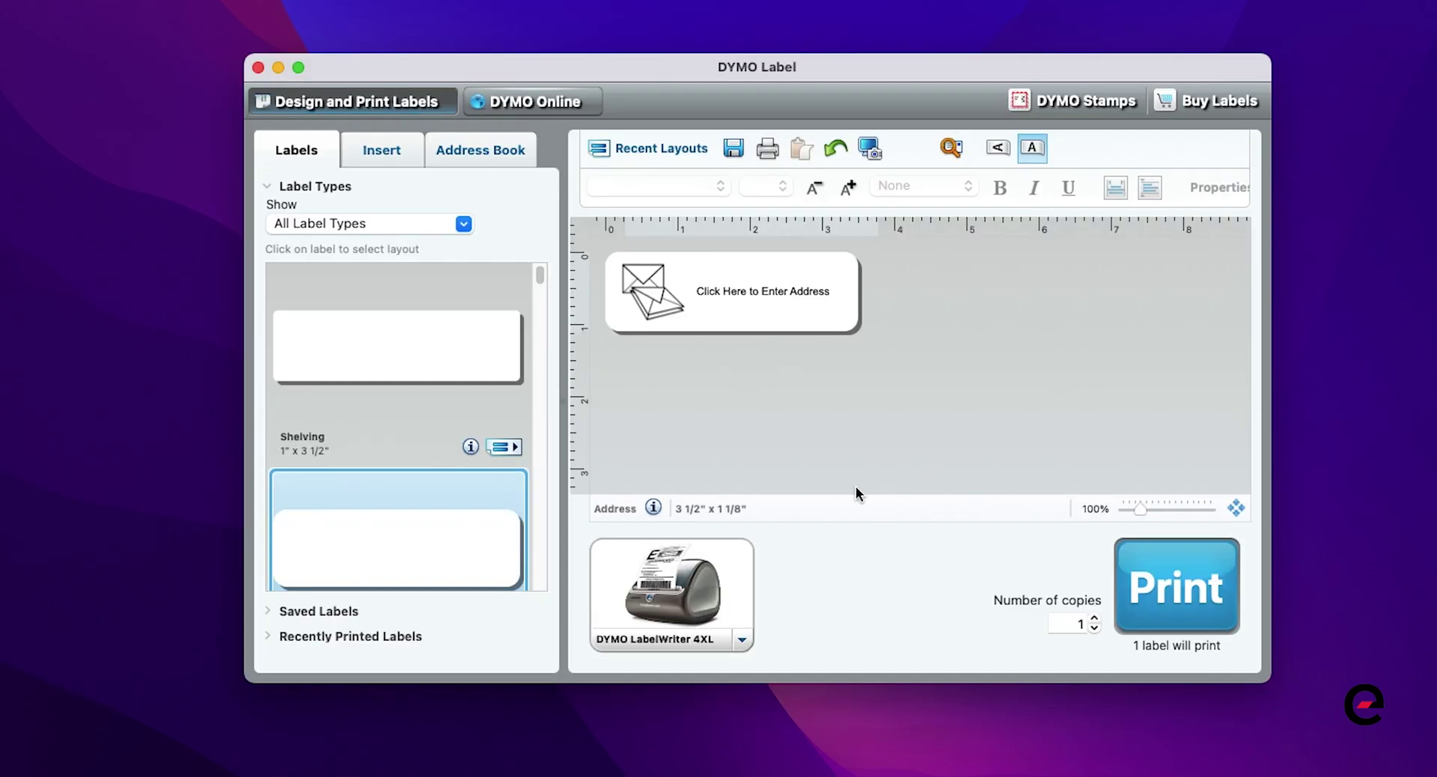
{"action": "left_click", "coordinate": [743, 639]}
{"action": "left_click", "coordinate": [914, 561]}
{"action": "scroll", "coordinate": [392, 353], "scroll_direction": "down", "scroll_amount": 3}
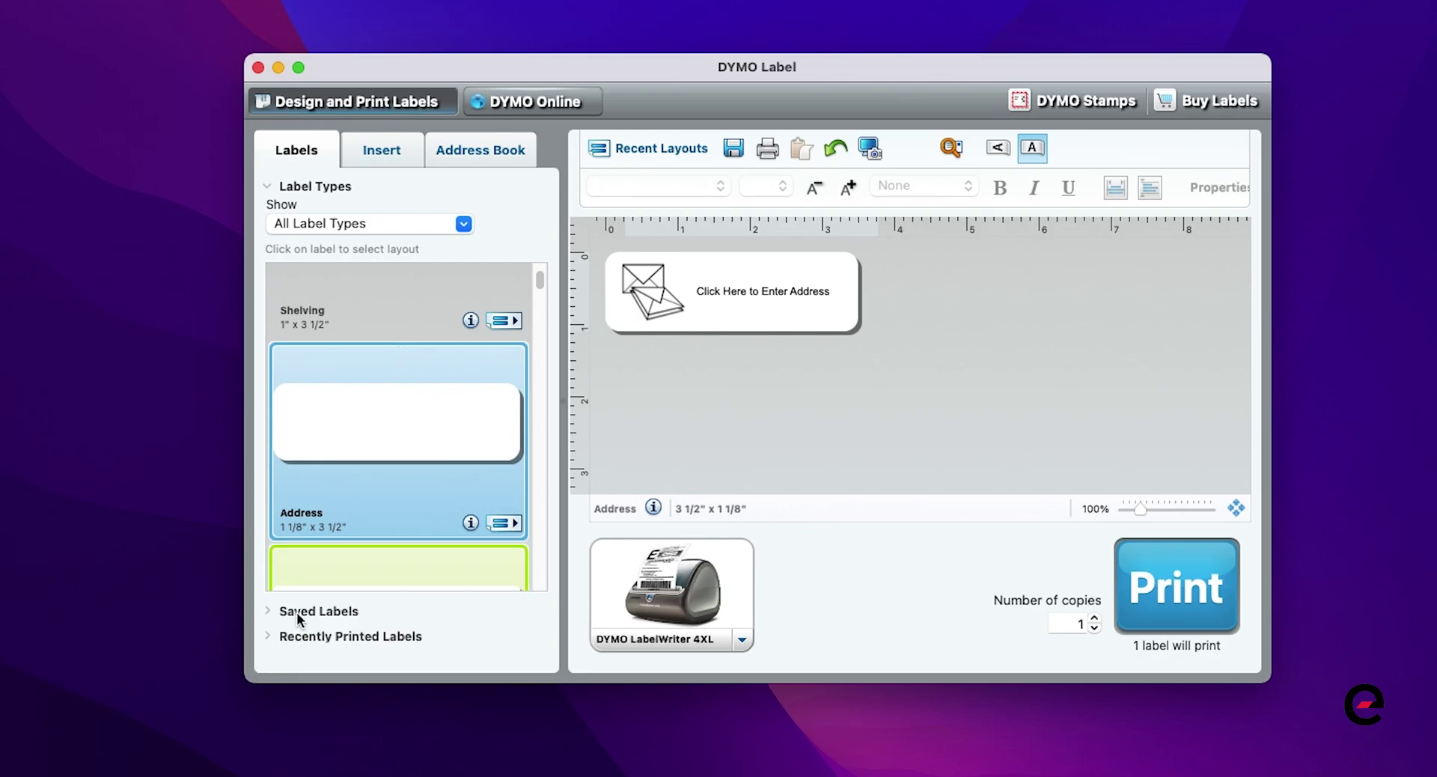
Filter to Shipping Labels, choose Extra Large Shipping 4" x 6", and make the window taller.
{"action": "left_click", "coordinate": [324, 223]}
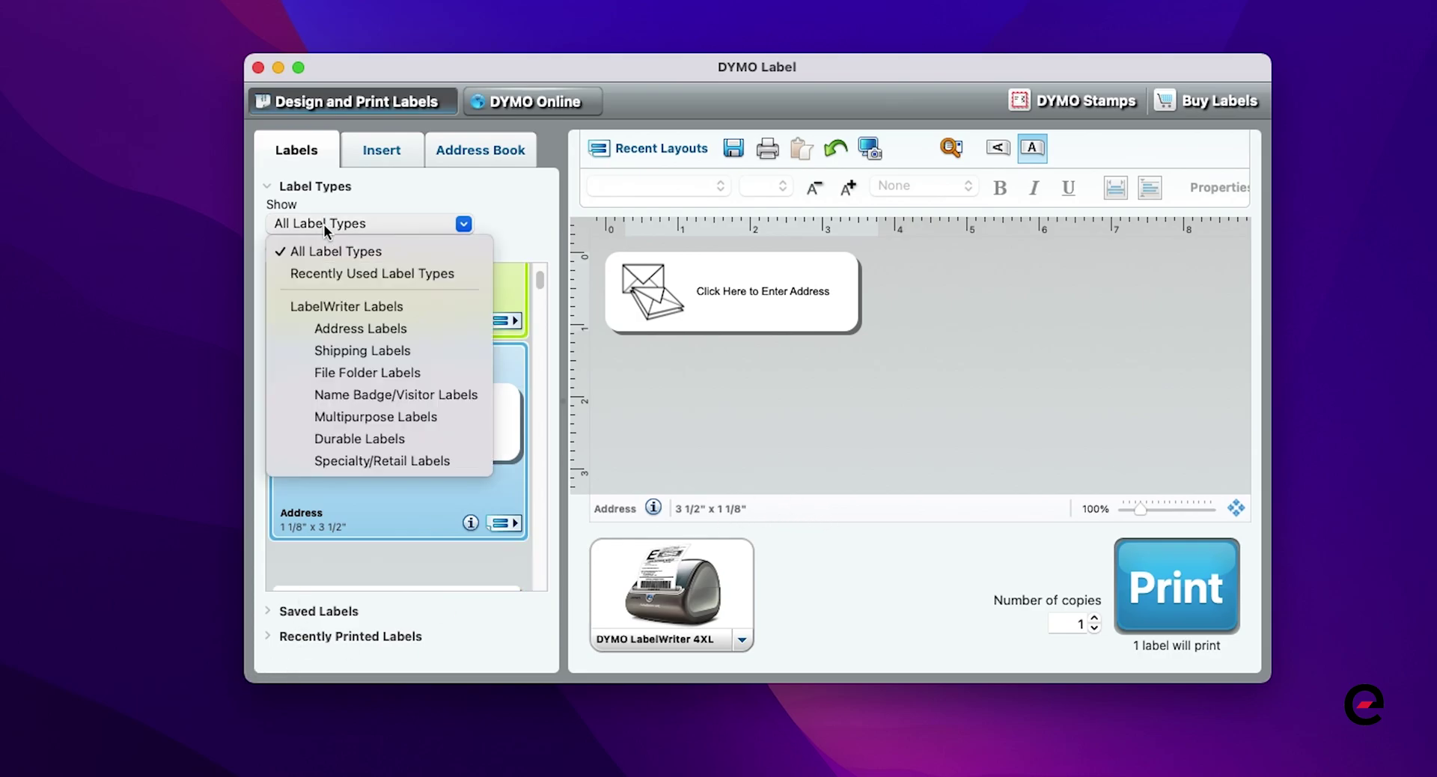
{"action": "left_click", "coordinate": [352, 350]}
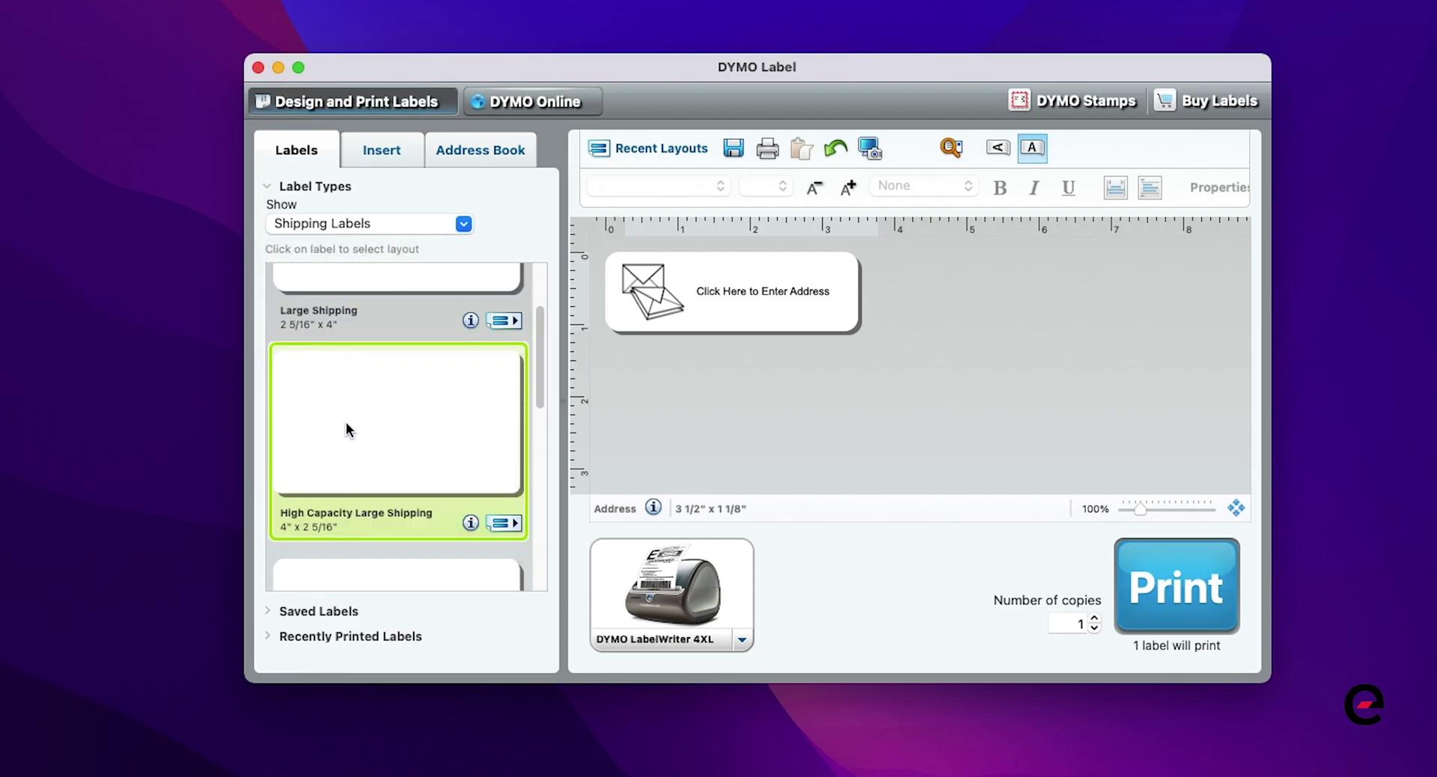
{"action": "scroll", "coordinate": [356, 449], "scroll_direction": "down", "scroll_amount": 5}
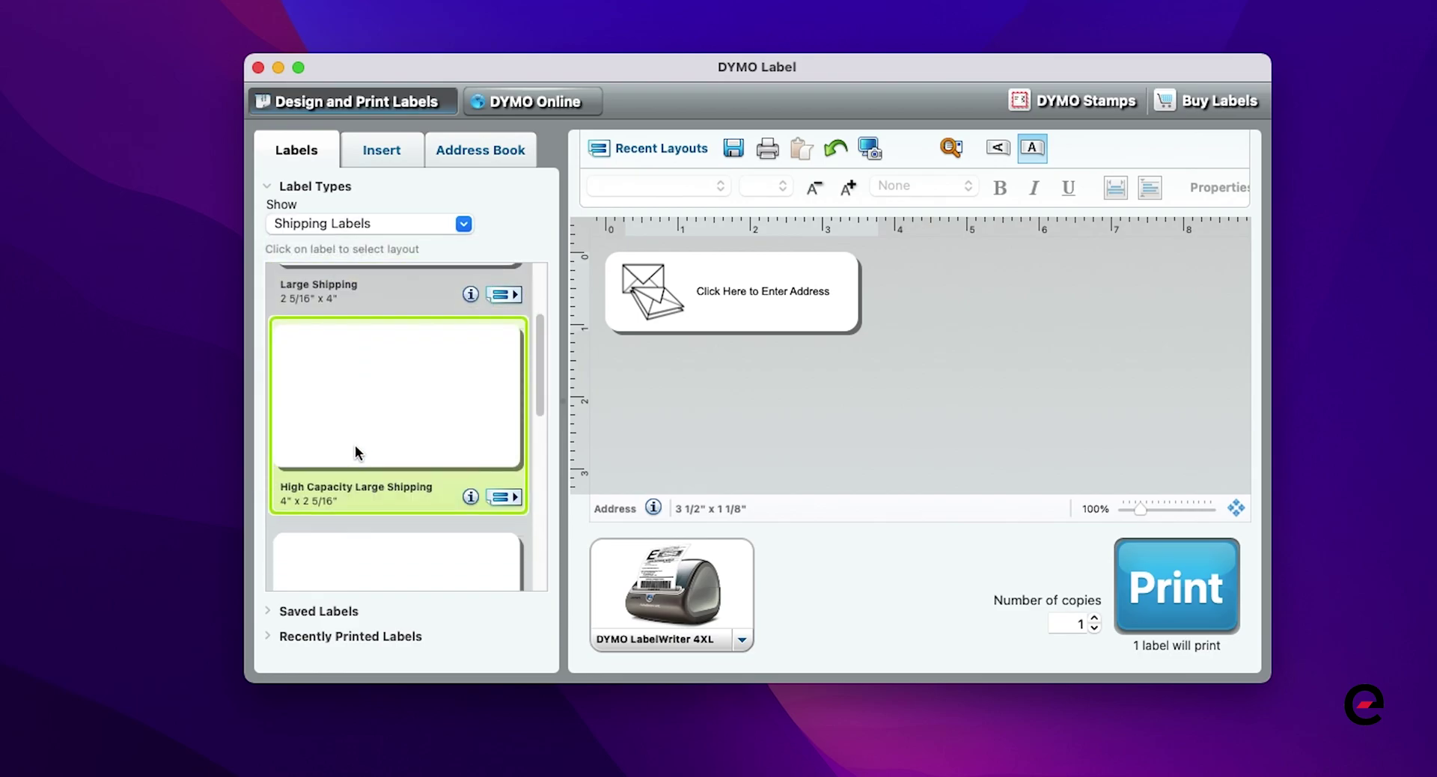
{"action": "scroll", "coordinate": [355, 452], "scroll_direction": "down", "scroll_amount": 2}
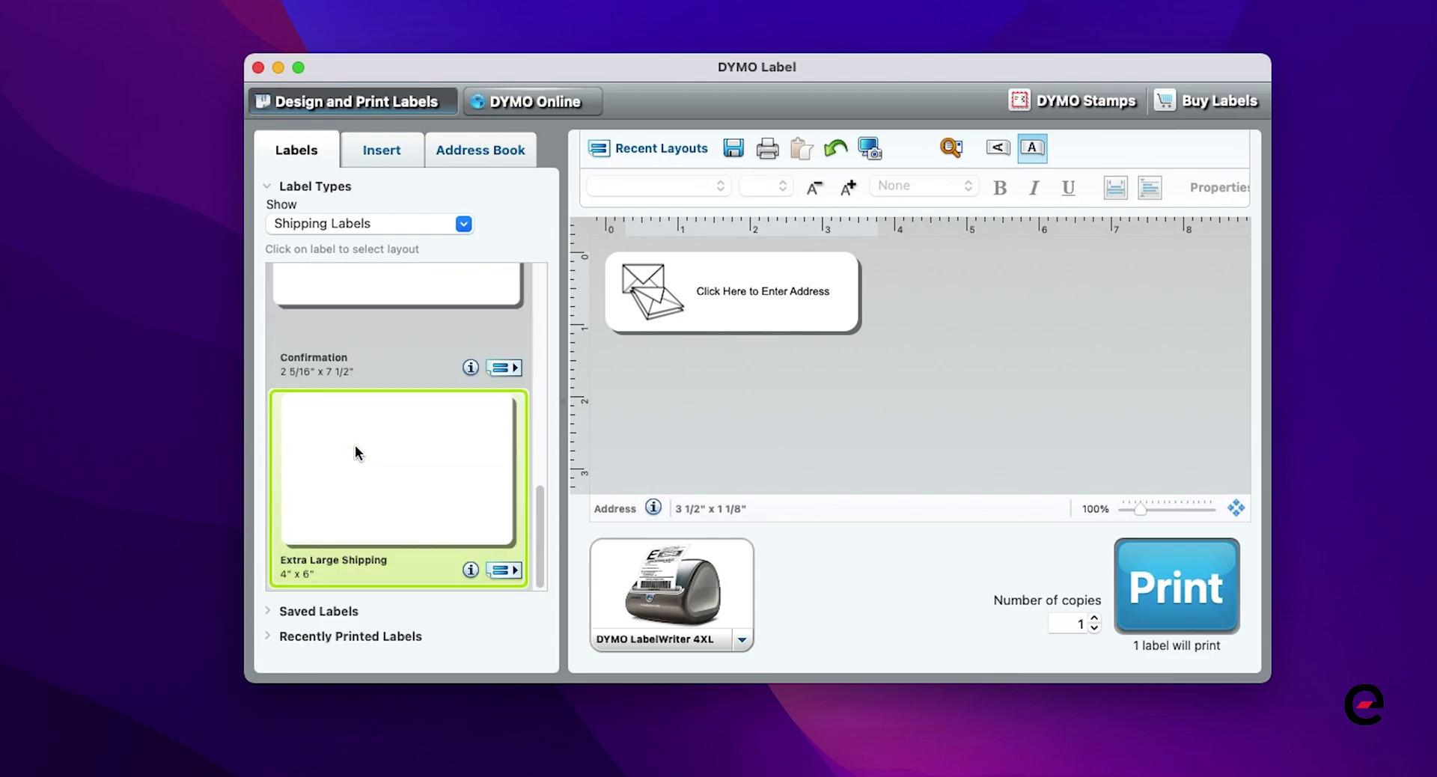
{"action": "left_click", "coordinate": [356, 447]}
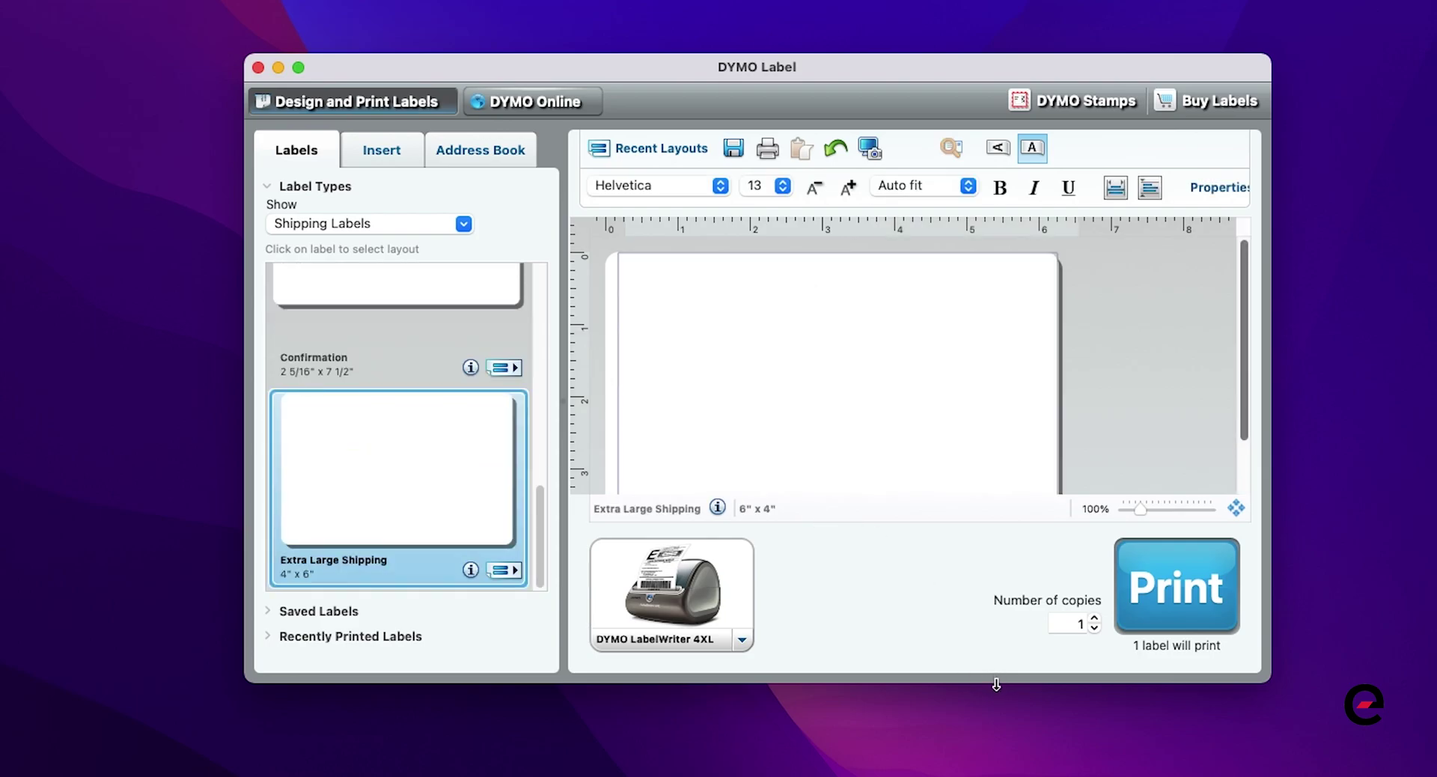
{"action": "left_click_drag", "start_coordinate": [994, 682], "coordinate": [1006, 776]}
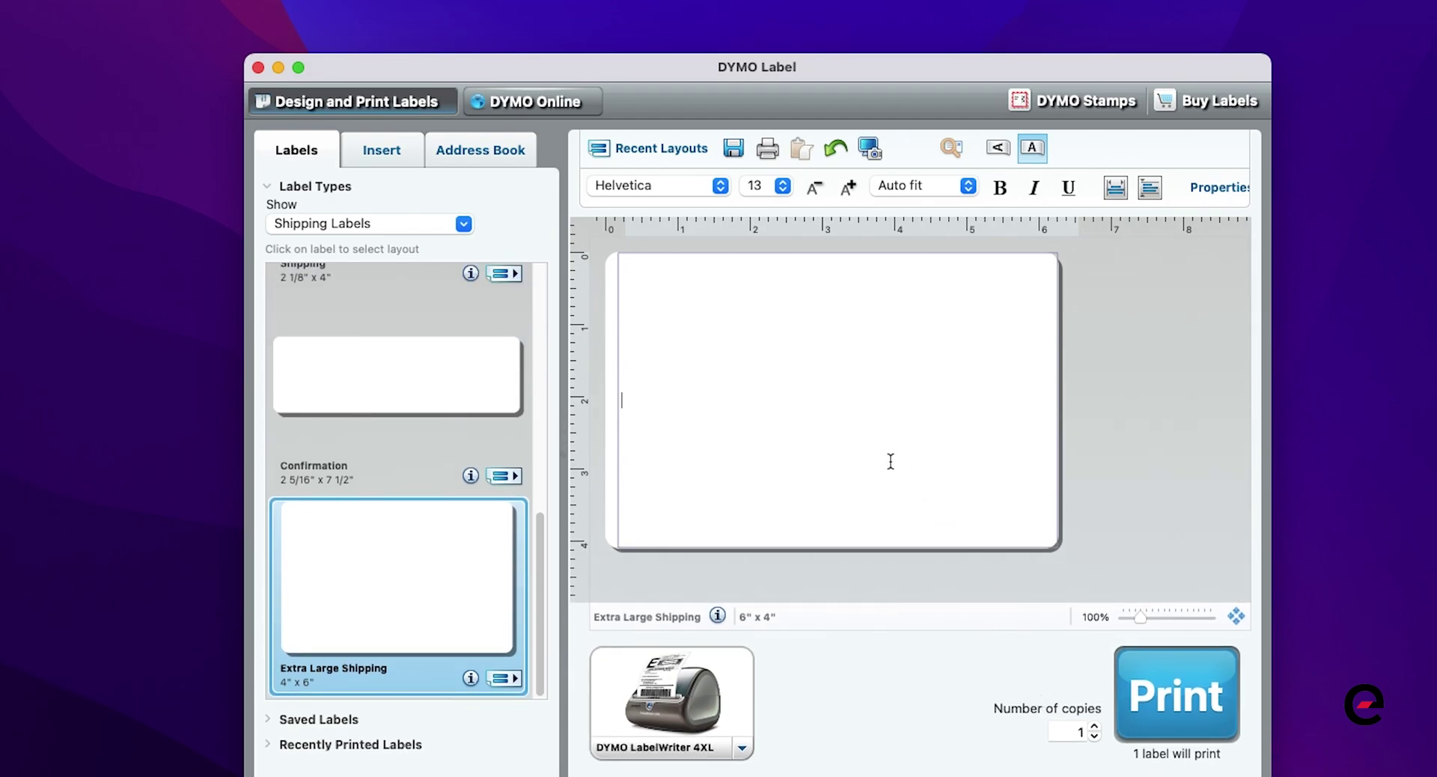